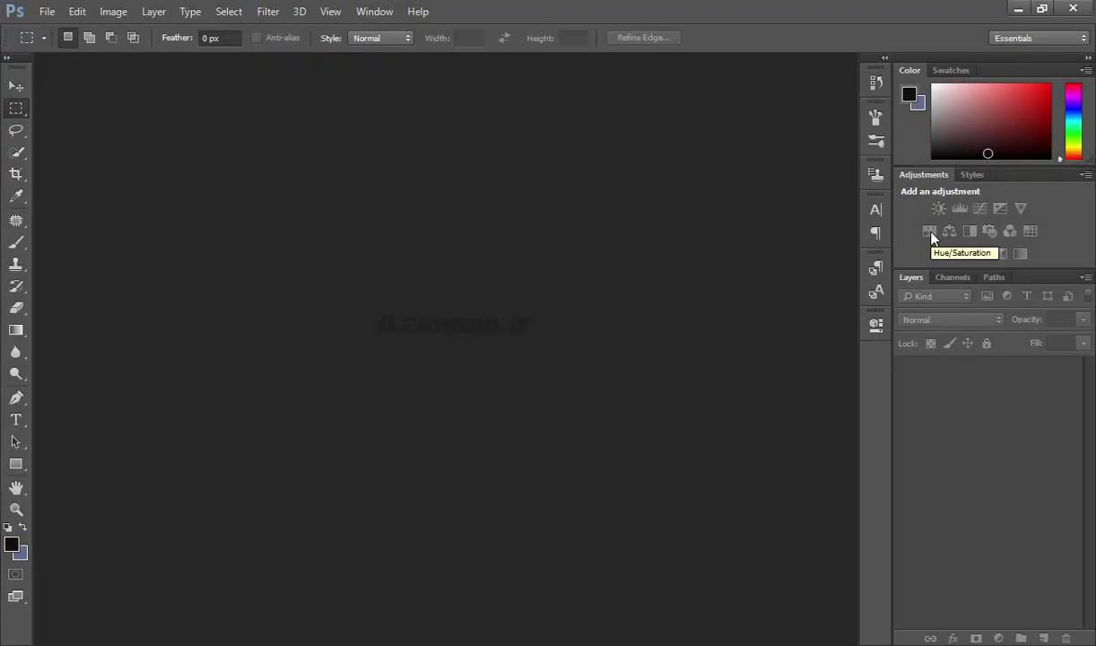
Step: From the Open dialog in New folder (6), preview the Max and Render images in Photo Viewer
{"action": "double_click", "coordinate": [389, 413]}
{"action": "left_click", "coordinate": [190, 42]}
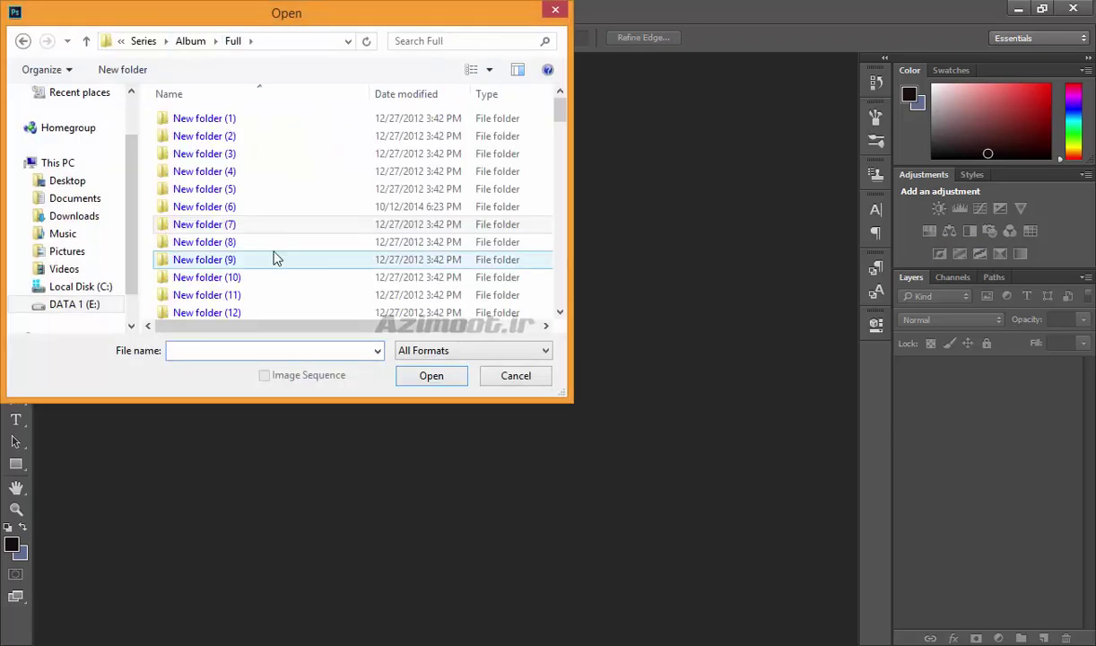
{"action": "double_click", "coordinate": [190, 215]}
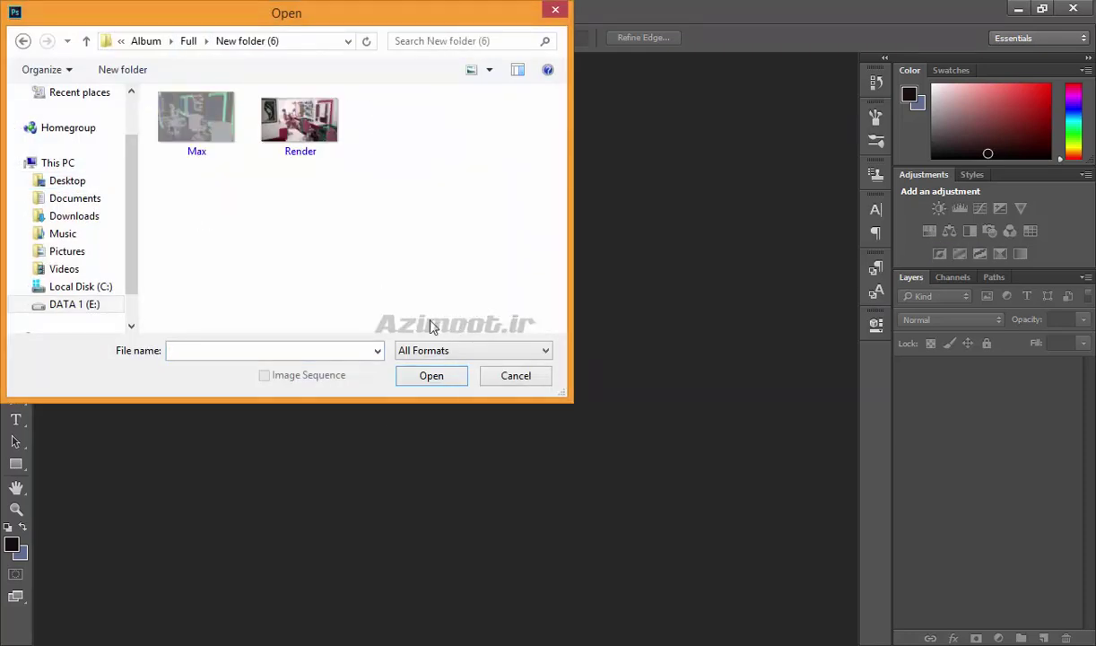
{"action": "right_click", "coordinate": [211, 139]}
{"action": "left_click", "coordinate": [251, 170]}
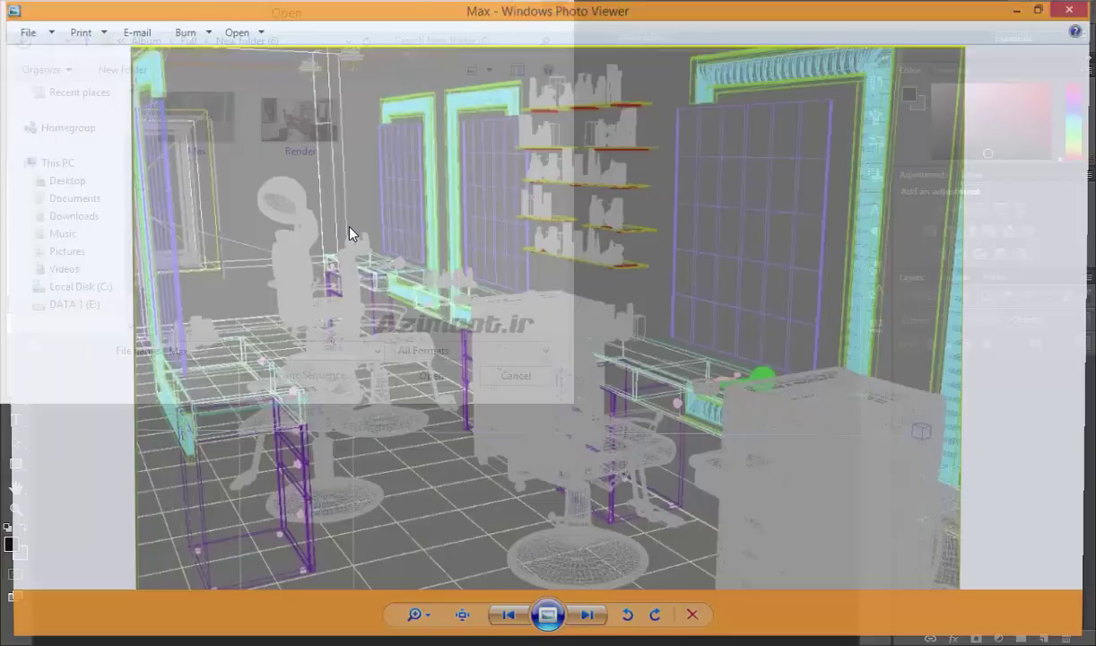
{"action": "left_click", "coordinate": [589, 625]}
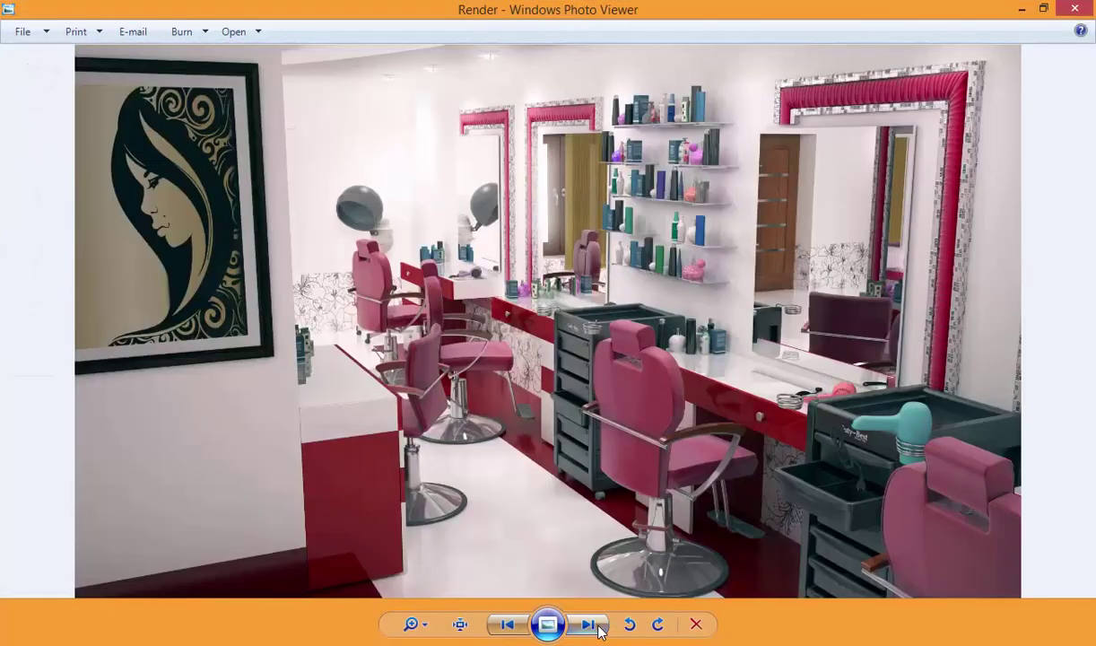
Step: Open Render.jpeg fit to the window and add a Hue/Saturation adjustment layer
{"action": "left_click", "coordinate": [1075, 8]}
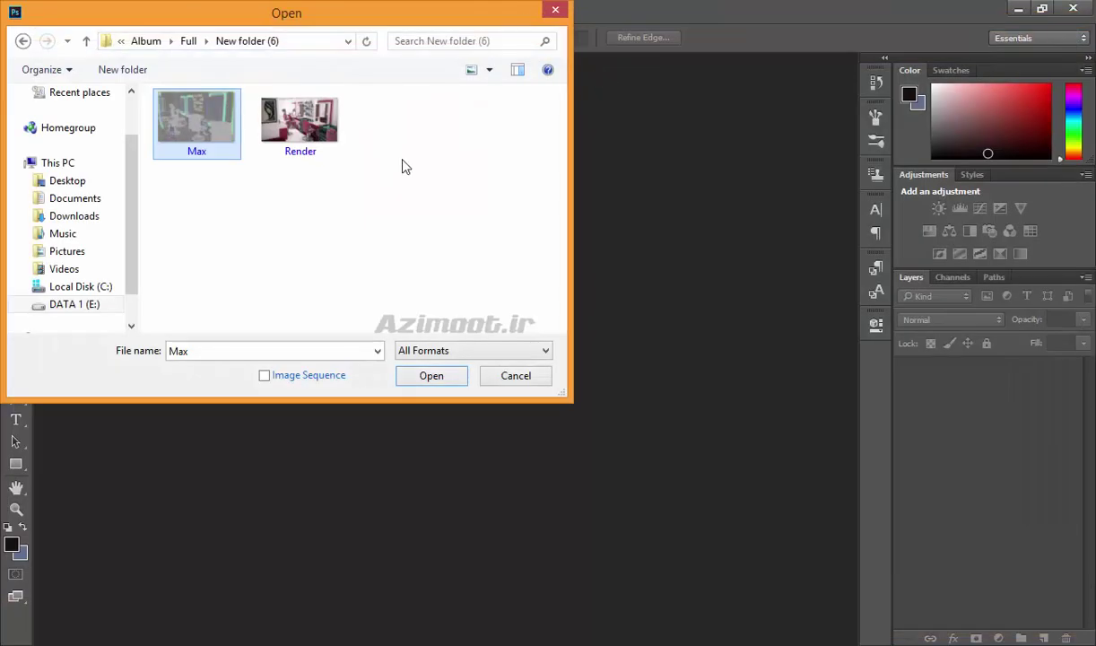
{"action": "double_click", "coordinate": [314, 133]}
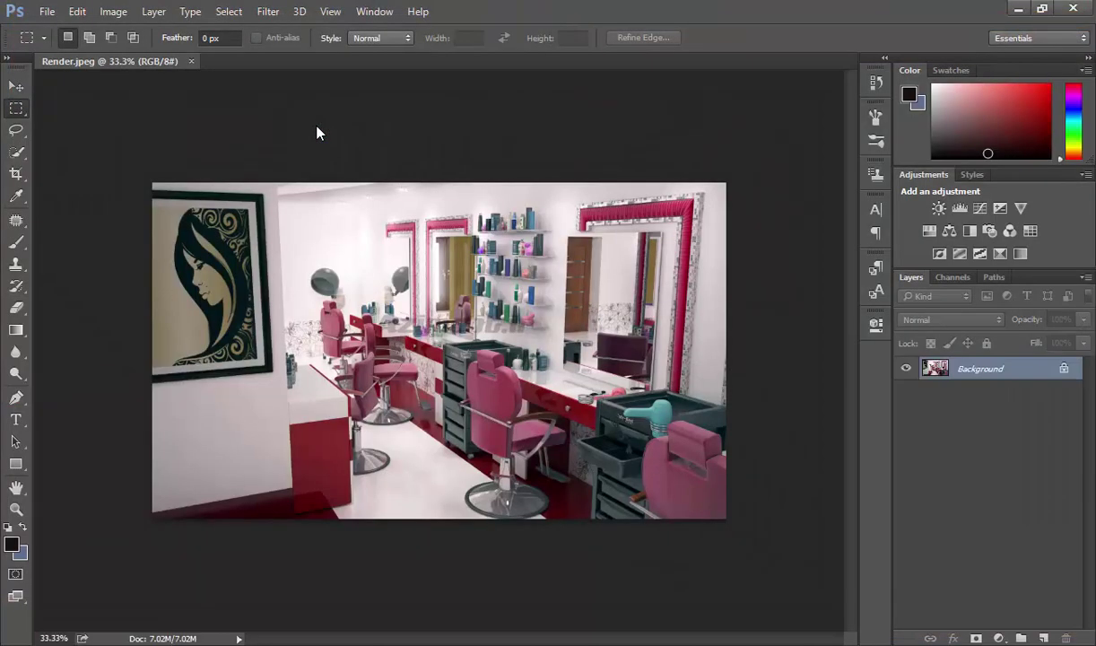
{"action": "key", "text": "ctrl+0"}
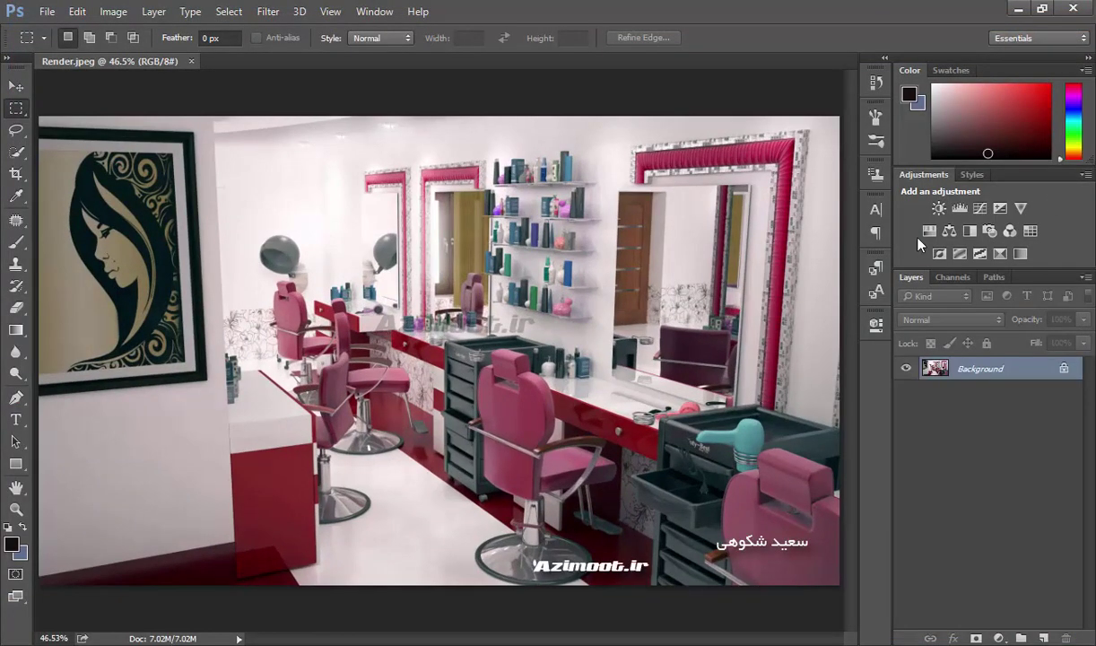
{"action": "left_click", "coordinate": [927, 230]}
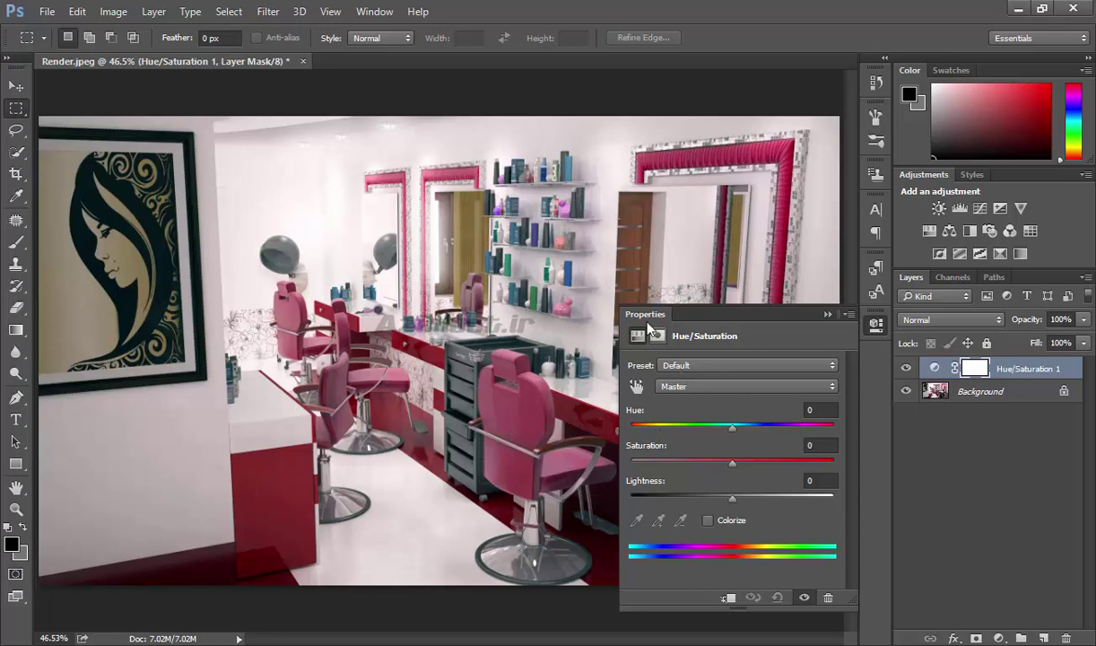
Step: Dock the Properties panel under Layers and set the Master Hue to -180
{"action": "left_click_drag", "start_coordinate": [647, 321], "coordinate": [898, 411]}
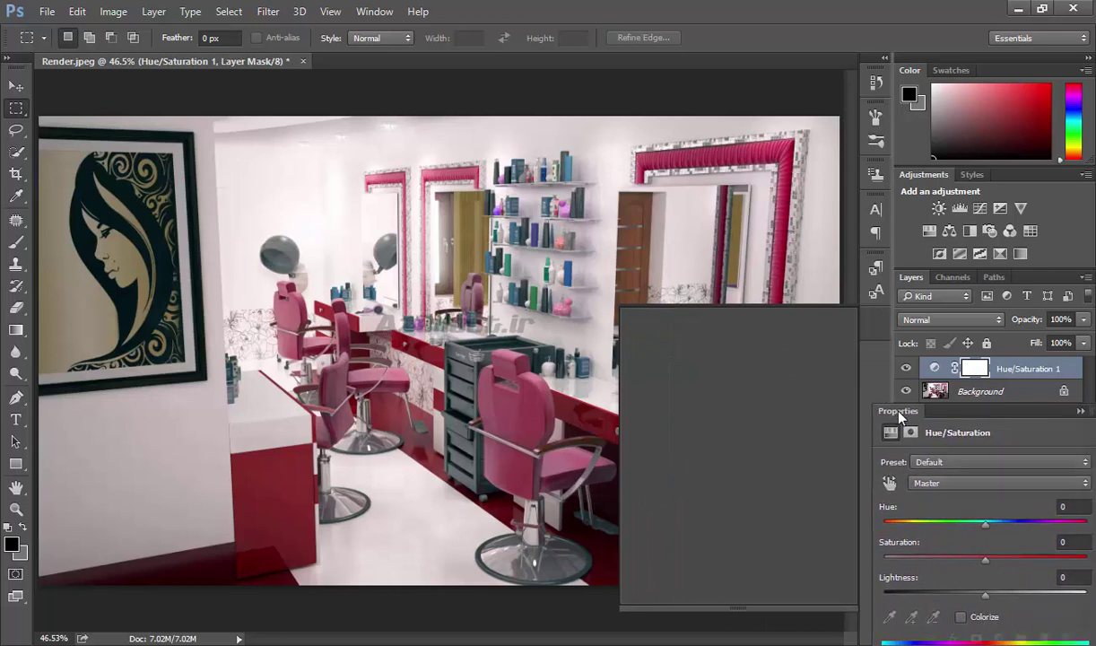
{"action": "mouse_move", "coordinate": [985, 531]}
{"action": "left_mouse_down"}
{"action": "mouse_move", "coordinate": [1080, 533]}
{"action": "mouse_move", "coordinate": [880, 532]}
{"action": "left_mouse_up"}
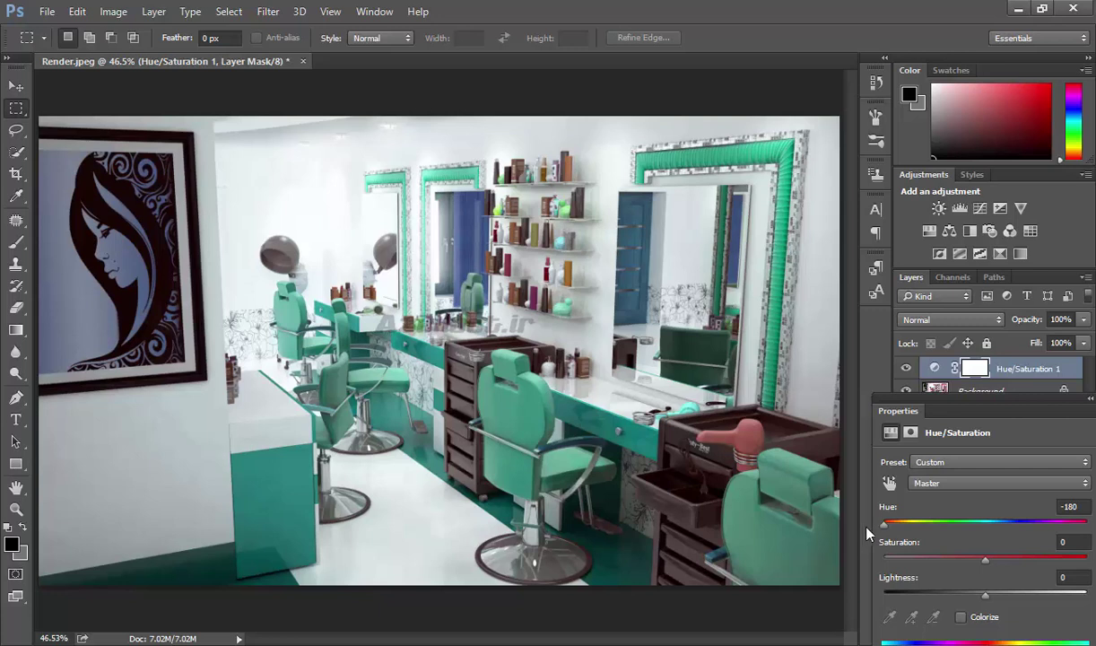
Step: Sweep the Master Hue slider across its range and leave it at -97
{"action": "left_click_drag", "start_coordinate": [886, 530], "coordinate": [900, 529]}
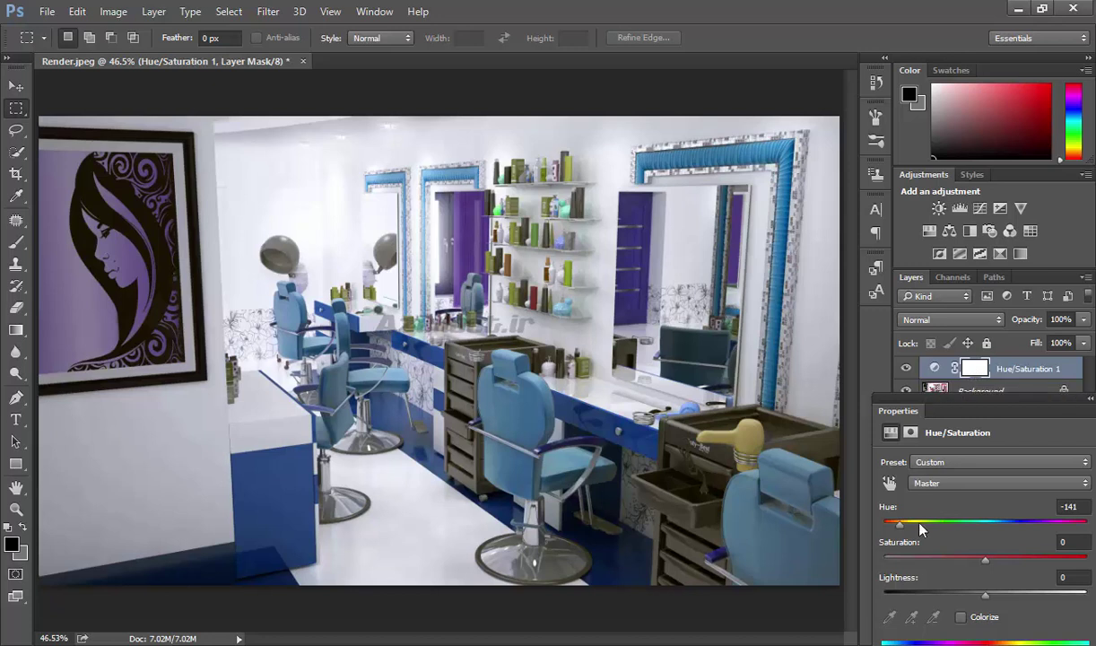
{"action": "left_click_drag", "start_coordinate": [899, 524], "coordinate": [1072, 524]}
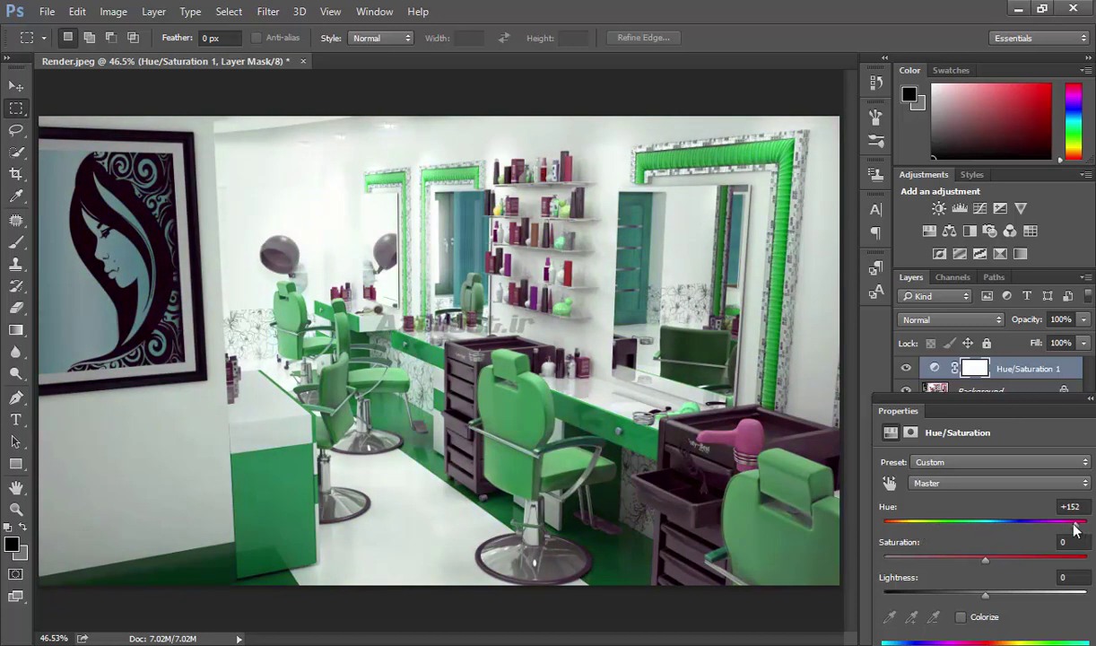
{"action": "mouse_move", "coordinate": [1075, 524]}
{"action": "left_mouse_down"}
{"action": "mouse_move", "coordinate": [875, 526]}
{"action": "mouse_move", "coordinate": [1087, 524]}
{"action": "mouse_move", "coordinate": [920, 528]}
{"action": "left_mouse_up"}
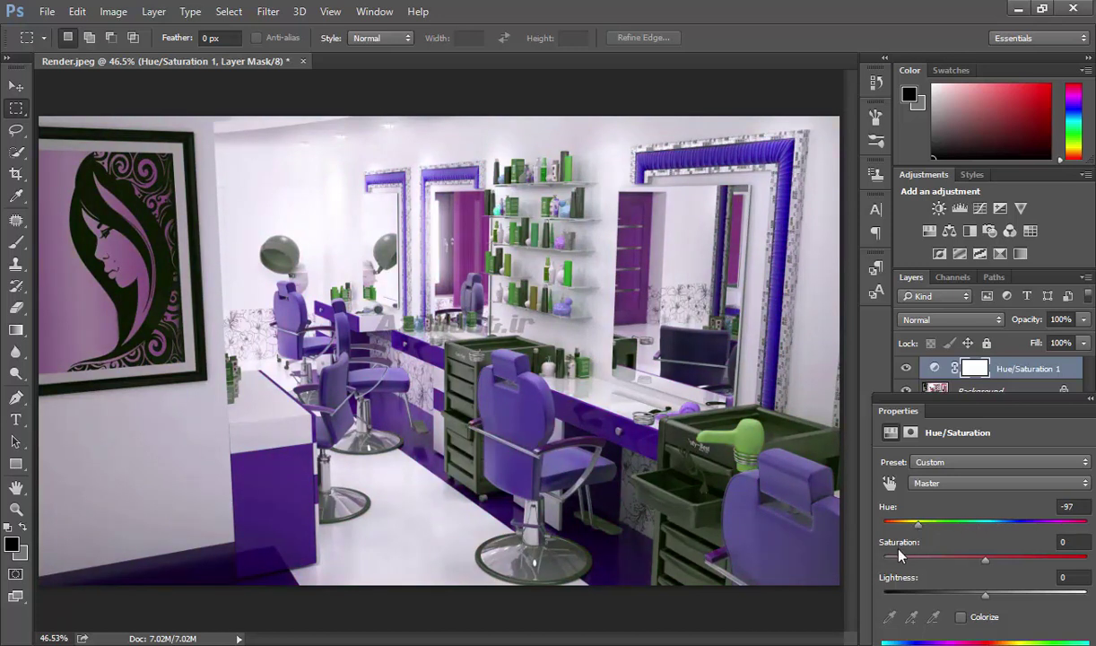
Step: Test Saturation at -100 and +100, reset it to 0, then collapse the Properties panel
{"action": "mouse_move", "coordinate": [985, 563]}
{"action": "left_mouse_down"}
{"action": "mouse_move", "coordinate": [1092, 561]}
{"action": "mouse_move", "coordinate": [852, 567]}
{"action": "left_mouse_up"}
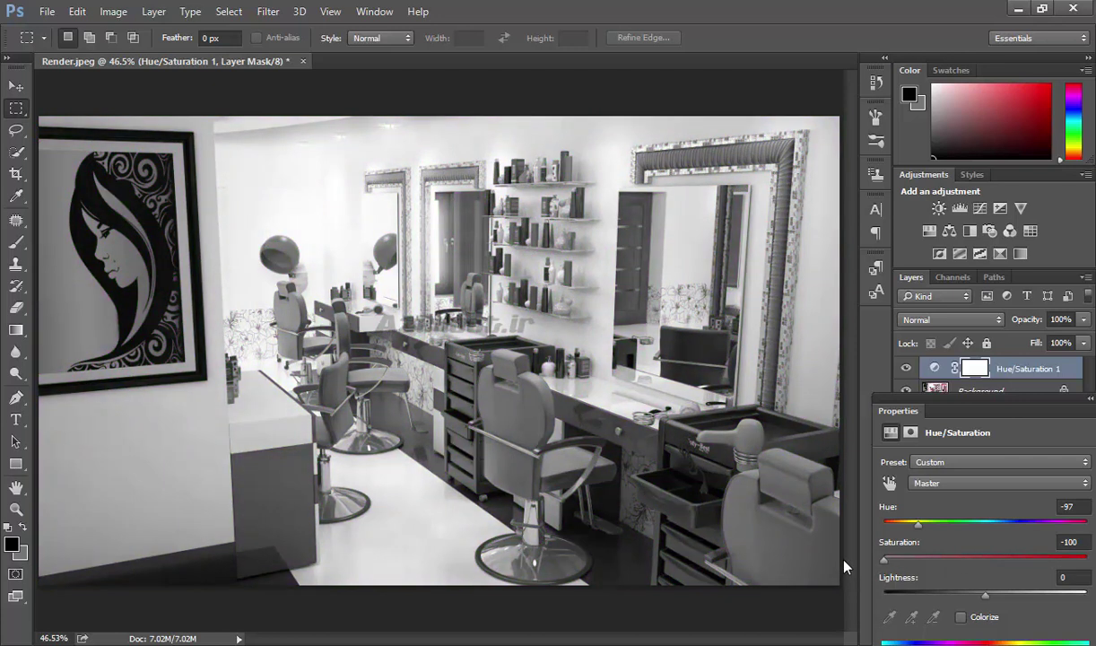
{"action": "left_click_drag", "start_coordinate": [844, 566], "coordinate": [1087, 560]}
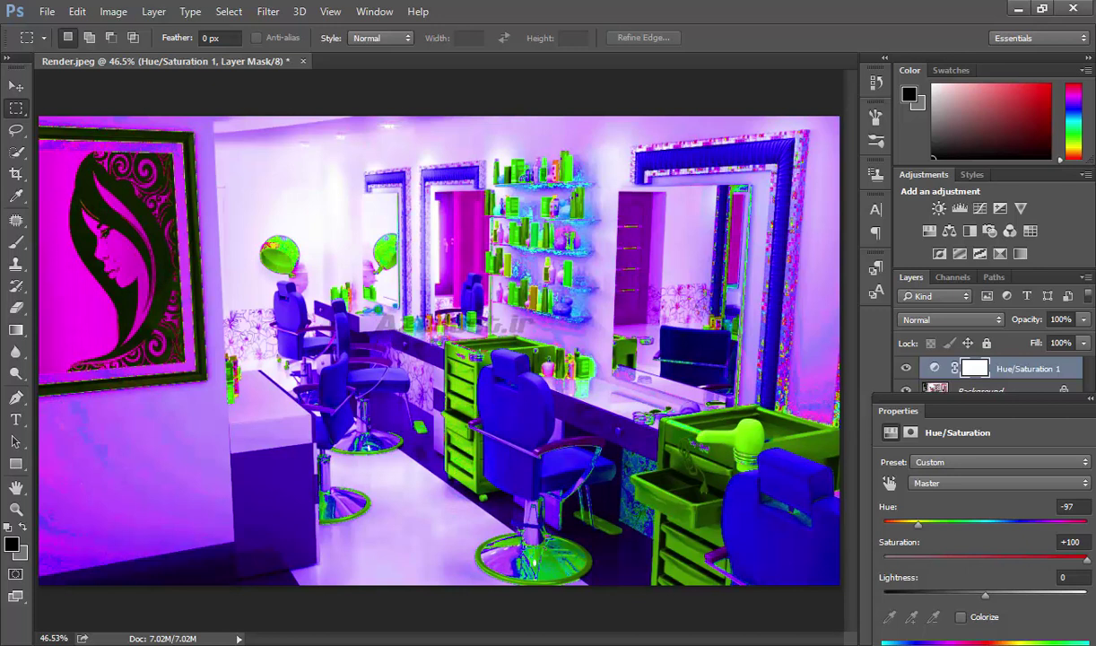
{"action": "mouse_move", "coordinate": [1087, 561]}
{"action": "left_mouse_down"}
{"action": "mouse_move", "coordinate": [866, 566]}
{"action": "mouse_move", "coordinate": [1083, 563]}
{"action": "mouse_move", "coordinate": [985, 562]}
{"action": "left_mouse_up"}
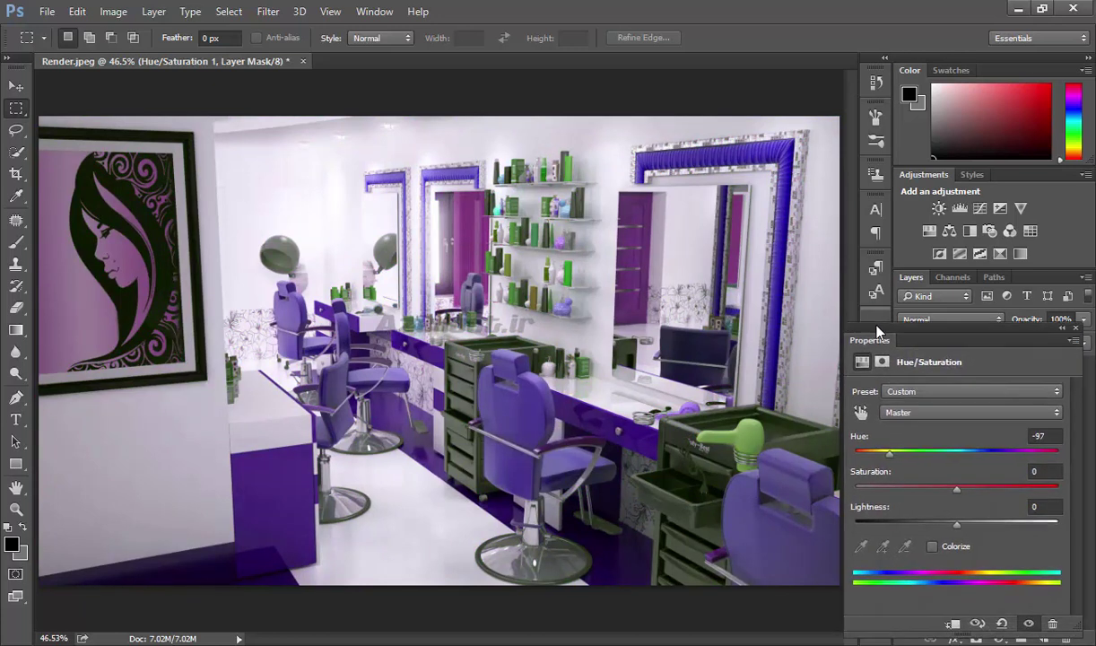
{"action": "left_click_drag", "start_coordinate": [909, 414], "coordinate": [876, 323]}
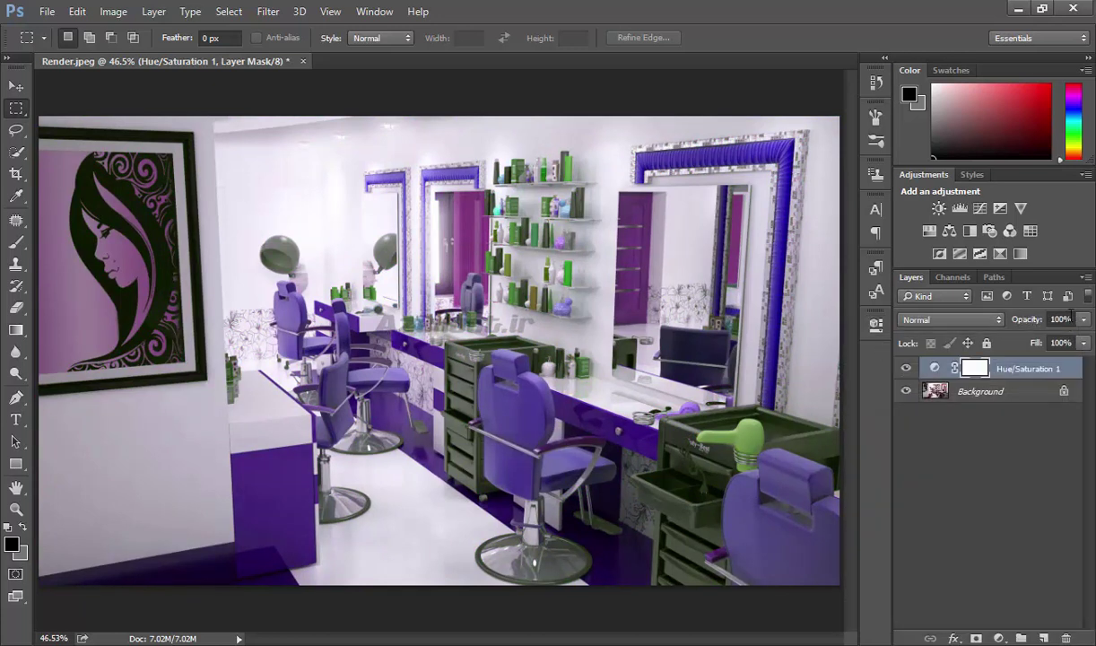
Step: Add a Vibrance adjustment layer set to Vibrance +5 and Saturation +7
{"action": "left_click", "coordinate": [1021, 208]}
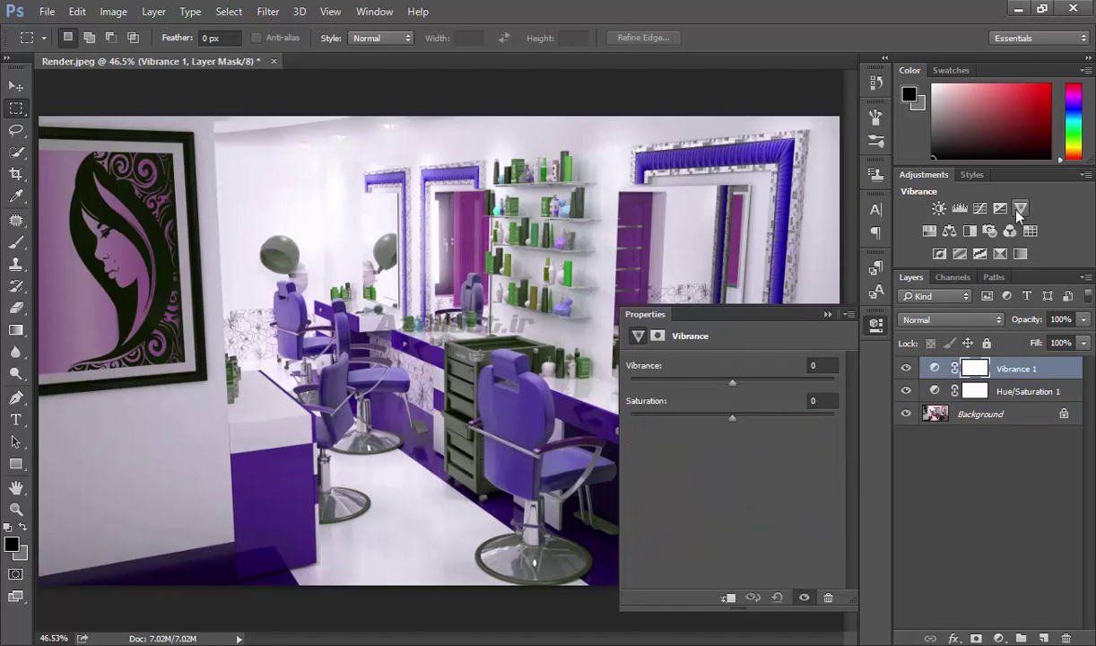
{"action": "left_click_drag", "start_coordinate": [733, 418], "coordinate": [864, 422]}
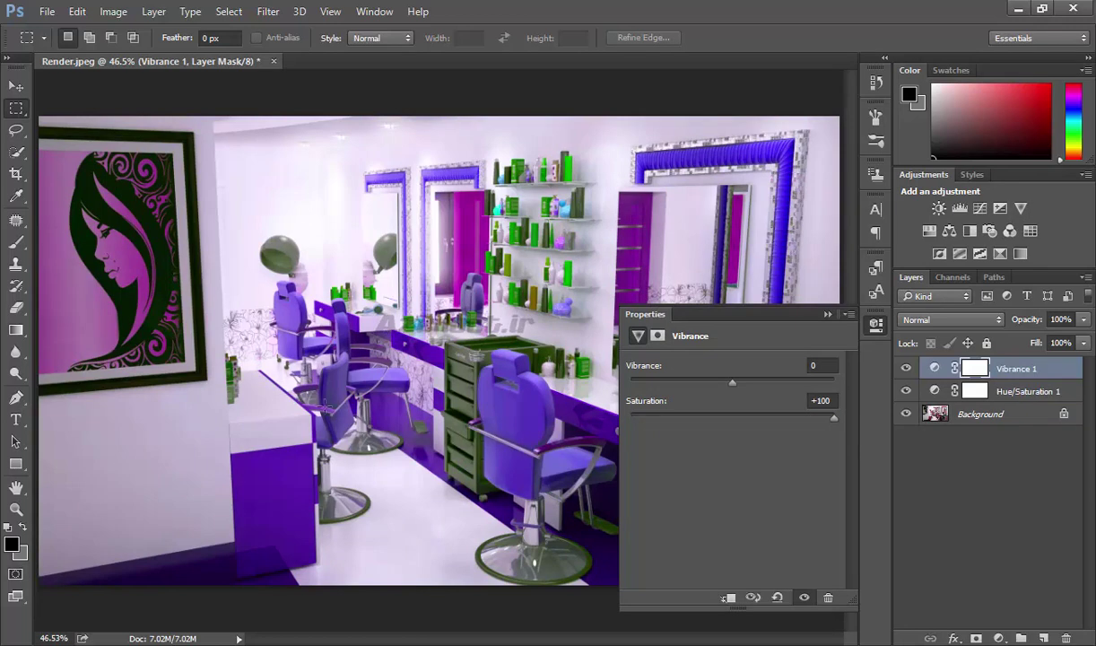
{"action": "mouse_move", "coordinate": [835, 426]}
{"action": "left_mouse_down"}
{"action": "mouse_move", "coordinate": [738, 403]}
{"action": "mouse_move", "coordinate": [869, 353]}
{"action": "mouse_move", "coordinate": [738, 373]}
{"action": "left_mouse_up"}
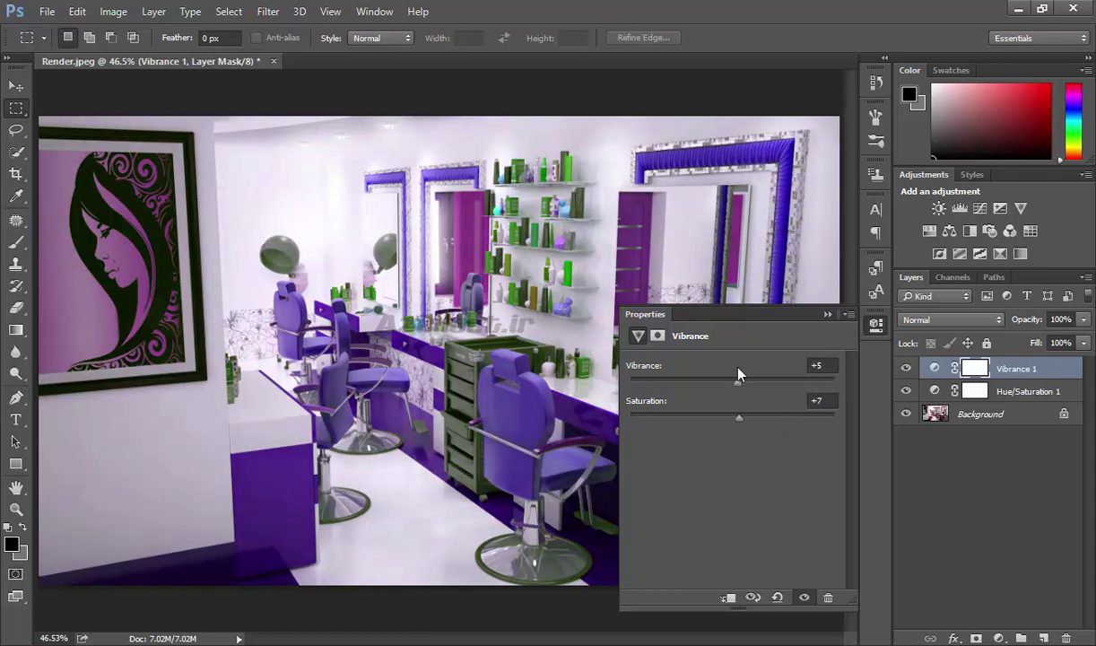
Step: Delete Vibrance 1, then set Hue/Saturation 1 to hue -89 and saturation 0
{"action": "left_click", "coordinate": [827, 314]}
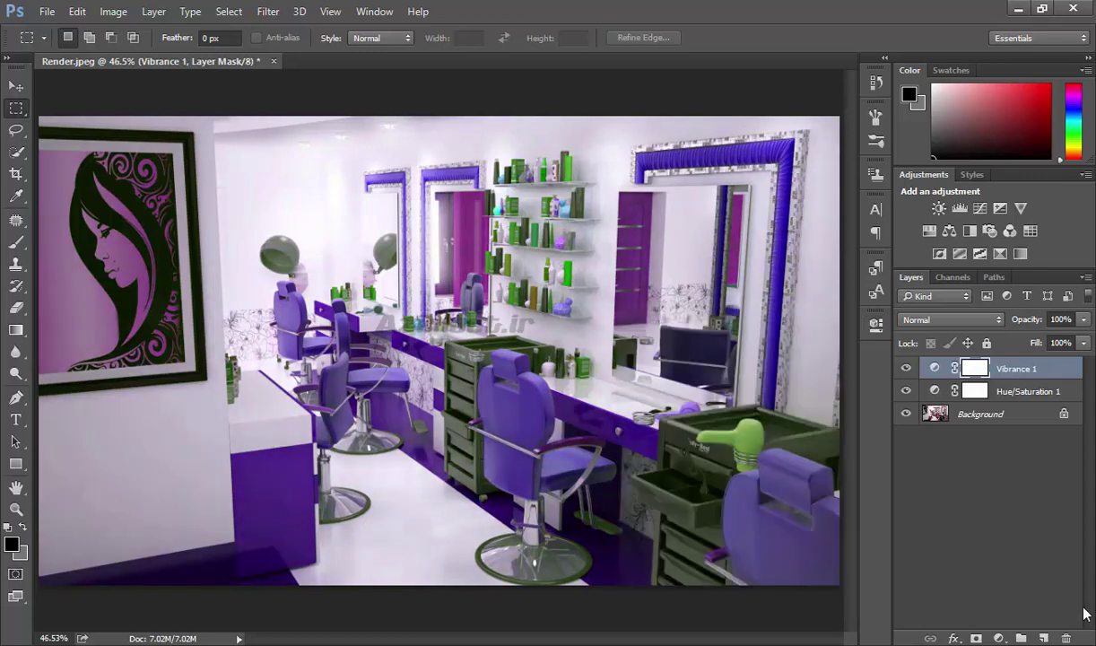
{"action": "key", "text": "Delete"}
{"action": "double_click", "coordinate": [936, 369]}
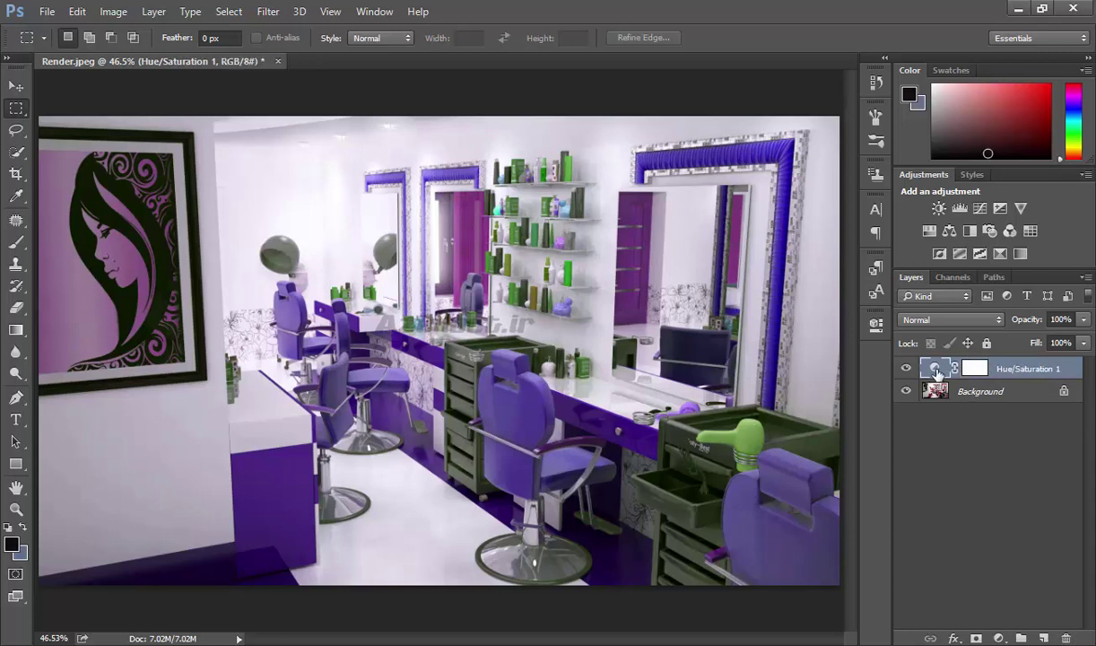
{"action": "mouse_move", "coordinate": [736, 464]}
{"action": "left_mouse_down"}
{"action": "mouse_move", "coordinate": [839, 466]}
{"action": "mouse_move", "coordinate": [652, 465]}
{"action": "mouse_move", "coordinate": [733, 466]}
{"action": "left_mouse_up"}
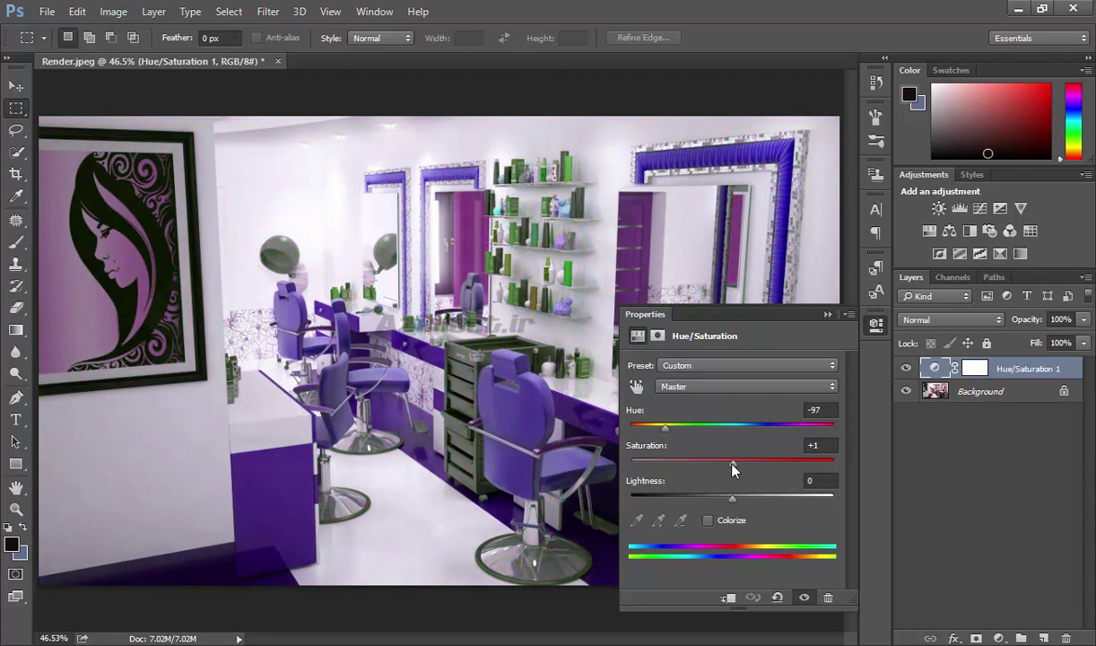
{"action": "mouse_move", "coordinate": [665, 428]}
{"action": "left_mouse_down"}
{"action": "mouse_move", "coordinate": [800, 435]}
{"action": "mouse_move", "coordinate": [669, 431]}
{"action": "left_mouse_up"}
{"action": "left_click_drag", "start_coordinate": [733, 467], "coordinate": [712, 471]}
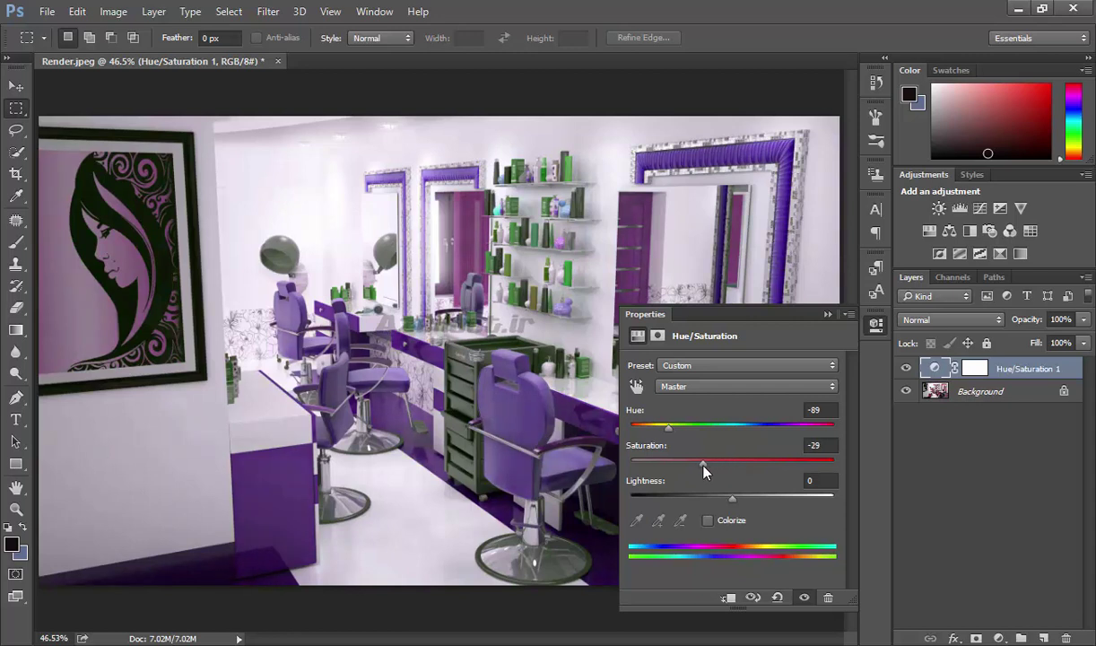
{"action": "mouse_move", "coordinate": [711, 471]}
{"action": "left_mouse_down"}
{"action": "mouse_move", "coordinate": [769, 473]}
{"action": "mouse_move", "coordinate": [721, 470]}
{"action": "left_mouse_up"}
{"action": "left_click_drag", "start_coordinate": [737, 464], "coordinate": [731, 465]}
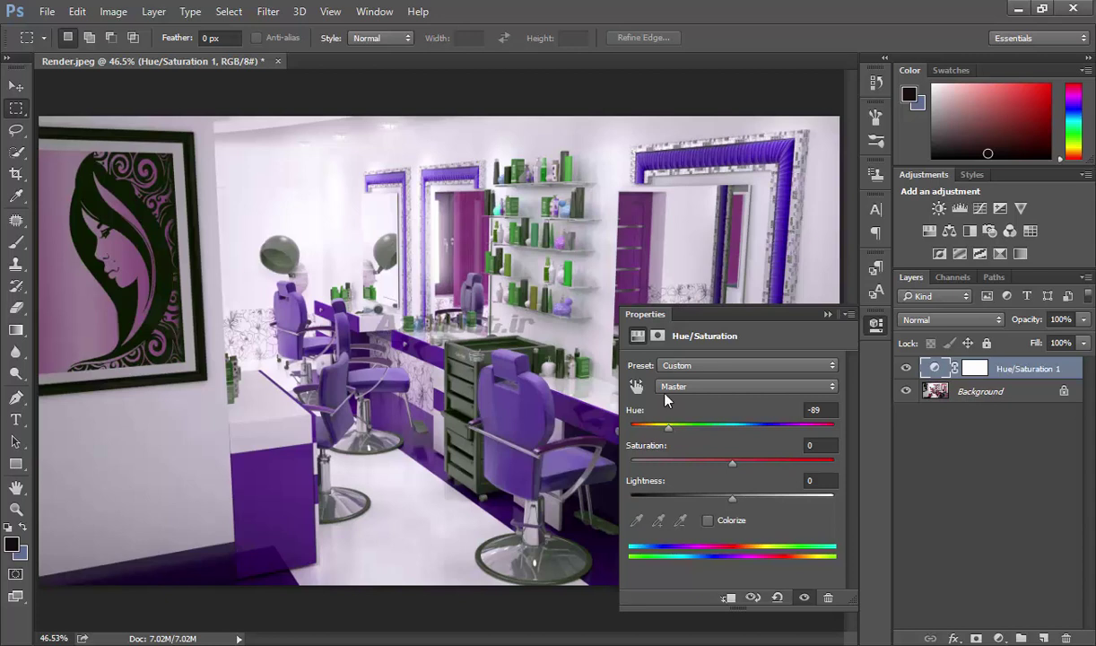
Step: Preview Lightness extremes, then set Hue +15, Saturation -31, Lightness +7
{"action": "mouse_move", "coordinate": [733, 499]}
{"action": "left_mouse_down"}
{"action": "mouse_move", "coordinate": [789, 500]}
{"action": "mouse_move", "coordinate": [691, 496]}
{"action": "left_mouse_up"}
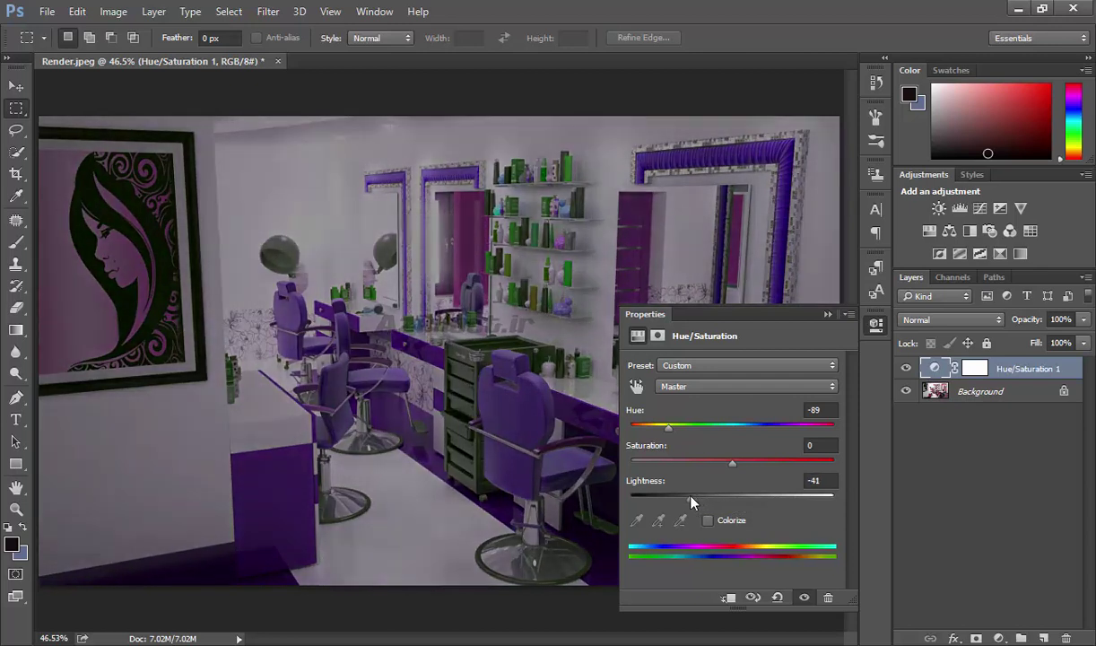
{"action": "left_click_drag", "start_coordinate": [691, 500], "coordinate": [854, 503]}
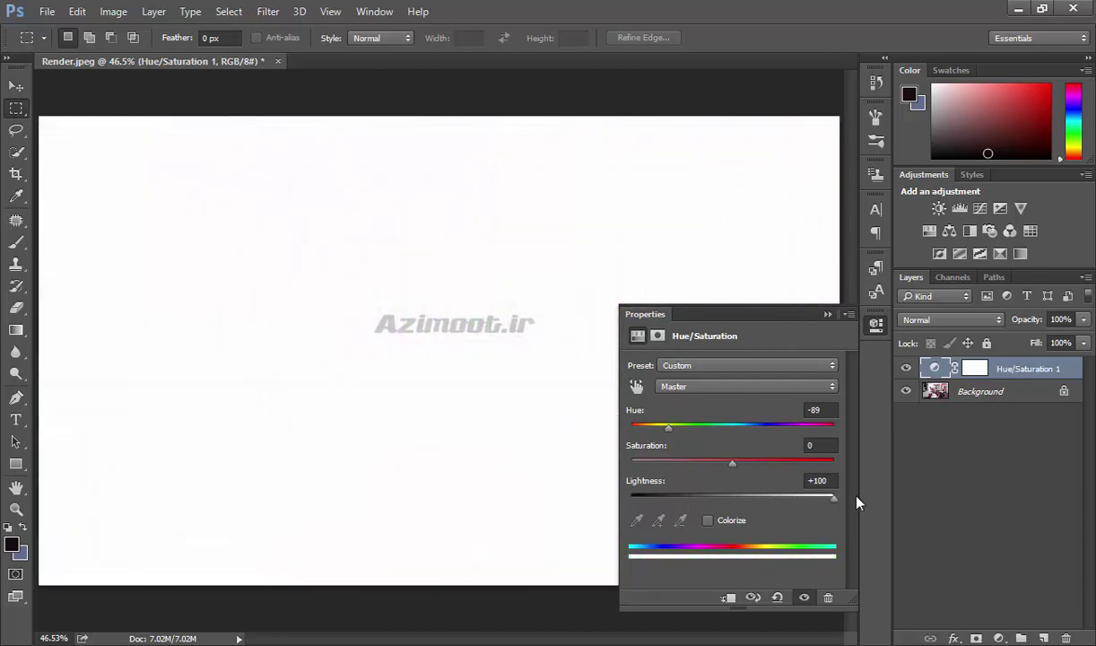
{"action": "left_click_drag", "start_coordinate": [857, 502], "coordinate": [588, 518]}
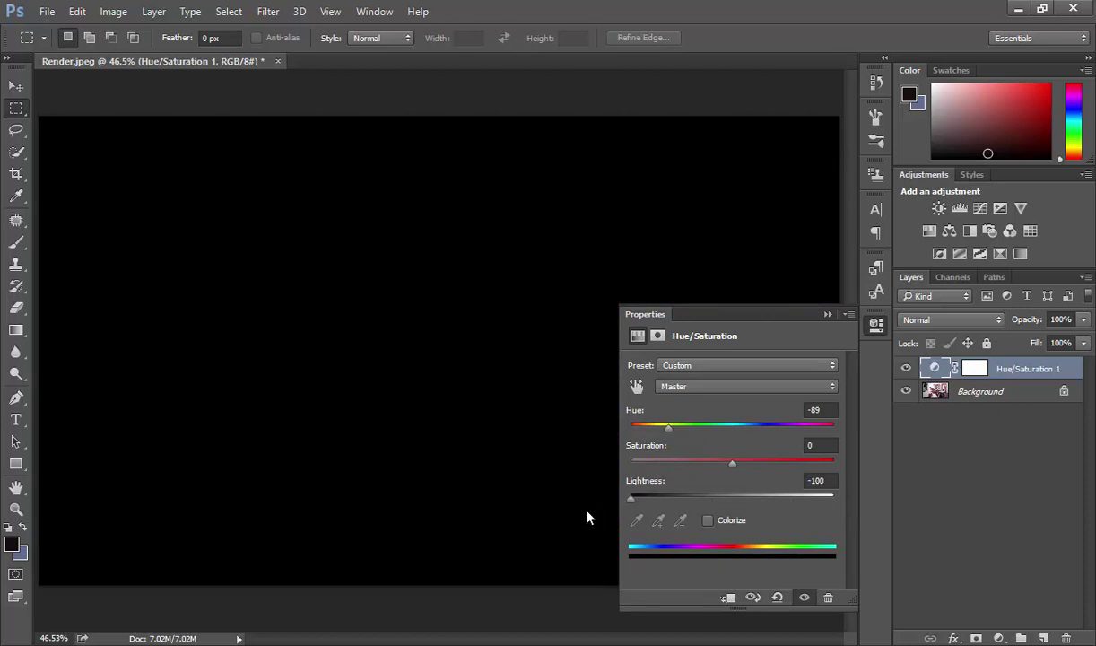
{"action": "mouse_move", "coordinate": [588, 518]}
{"action": "left_mouse_down"}
{"action": "mouse_move", "coordinate": [741, 514]}
{"action": "mouse_move", "coordinate": [727, 505]}
{"action": "mouse_move", "coordinate": [745, 500]}
{"action": "left_mouse_up"}
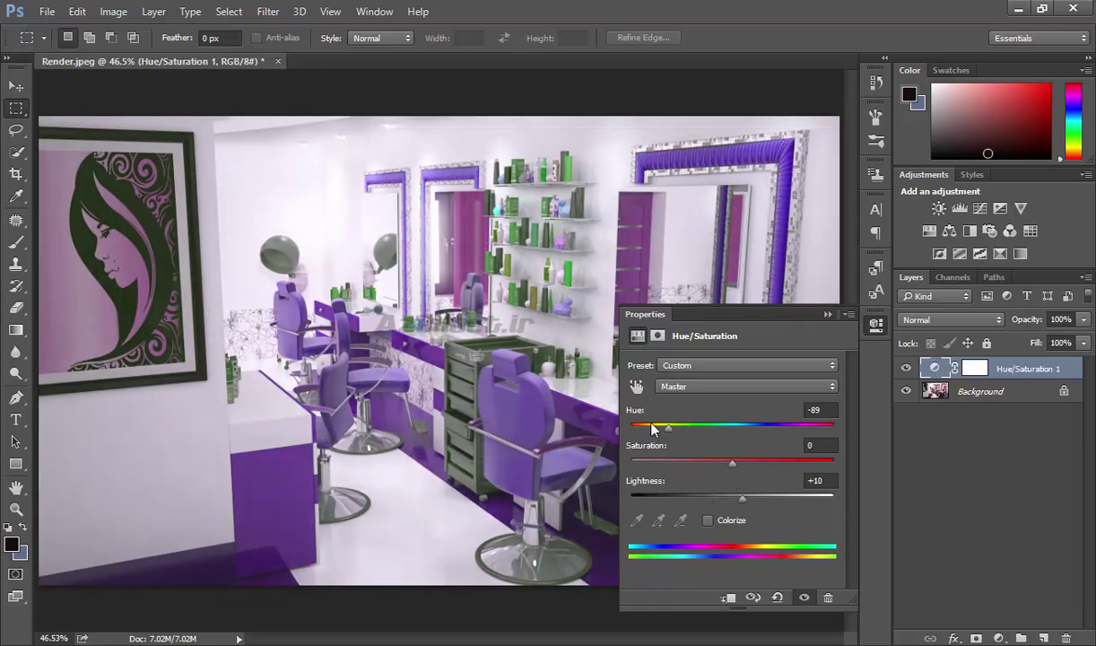
{"action": "mouse_move", "coordinate": [669, 427]}
{"action": "left_mouse_down"}
{"action": "mouse_move", "coordinate": [749, 429]}
{"action": "mouse_move", "coordinate": [700, 462]}
{"action": "left_mouse_up"}
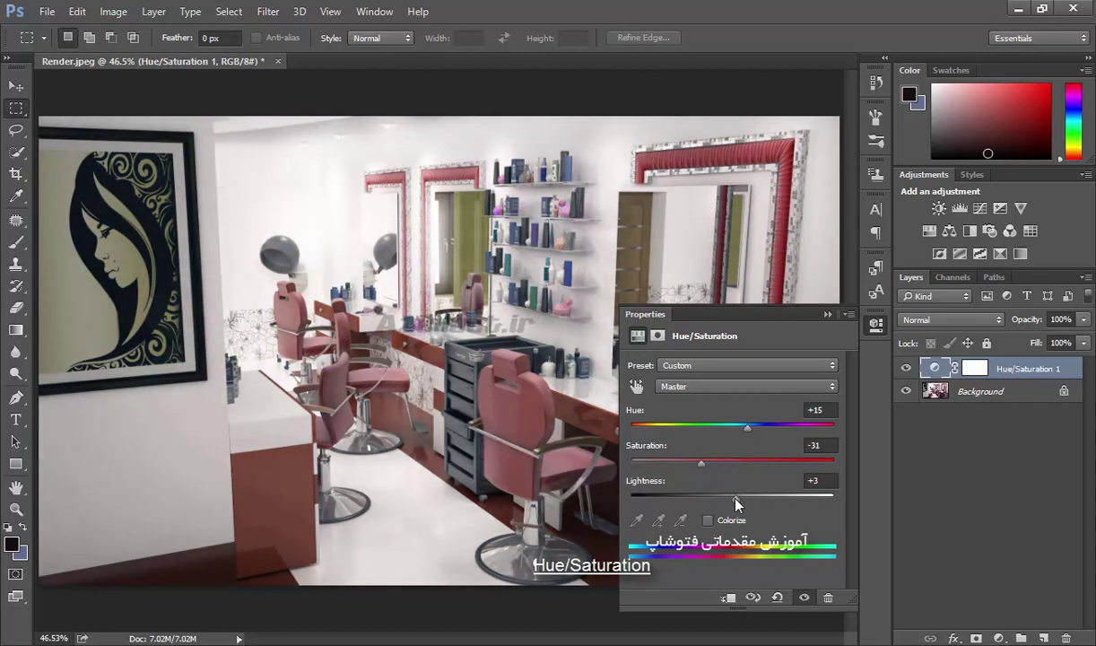
{"action": "mouse_move", "coordinate": [743, 499]}
{"action": "left_mouse_down"}
{"action": "mouse_move", "coordinate": [756, 496]}
{"action": "mouse_move", "coordinate": [740, 498]}
{"action": "left_mouse_up"}
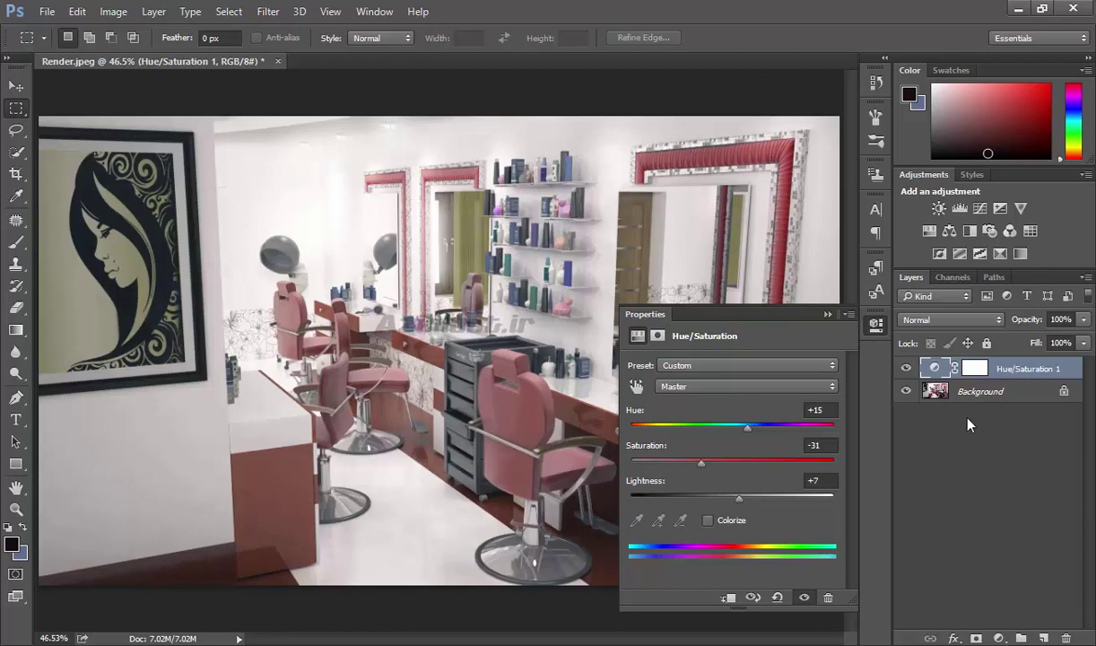
Step: Add a Brightness/Contrast adjustment layer and preview brightness at 150
{"action": "left_click", "coordinate": [939, 209]}
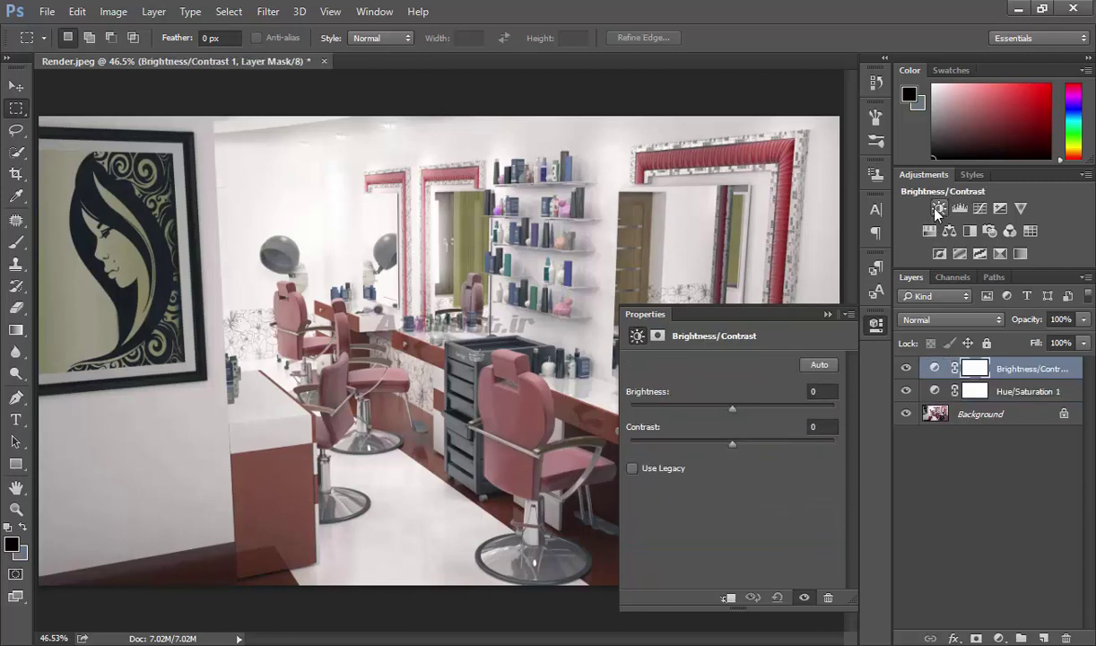
{"action": "left_click_drag", "start_coordinate": [733, 410], "coordinate": [842, 406]}
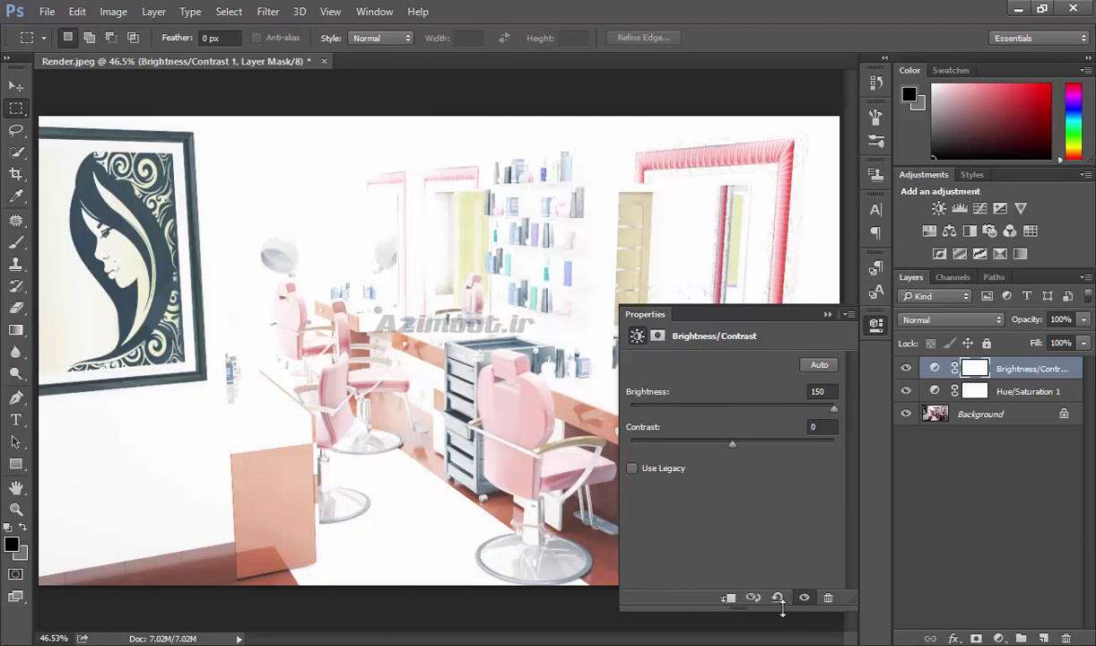
Step: Delete Brightness/Contrast, then colorize with Hue 15, Saturation 32, Lightness -1
{"action": "left_click", "coordinate": [827, 599]}
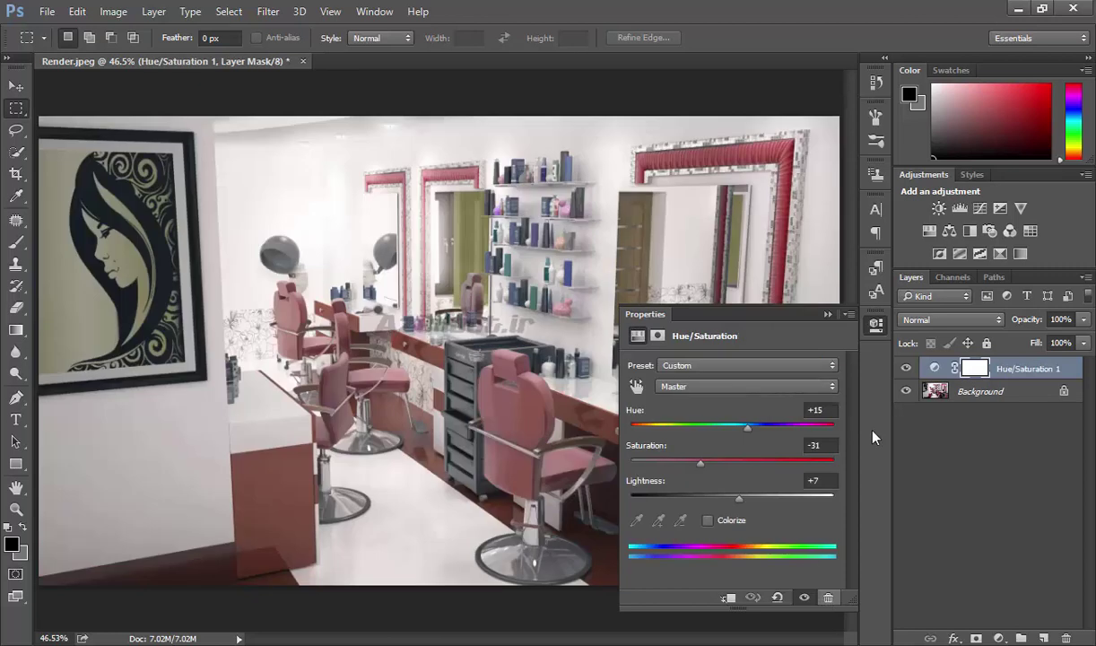
{"action": "mouse_move", "coordinate": [741, 505]}
{"action": "left_mouse_down"}
{"action": "mouse_move", "coordinate": [805, 492]}
{"action": "mouse_move", "coordinate": [840, 501]}
{"action": "mouse_move", "coordinate": [724, 497]}
{"action": "mouse_move", "coordinate": [801, 496]}
{"action": "mouse_move", "coordinate": [736, 498]}
{"action": "left_mouse_up"}
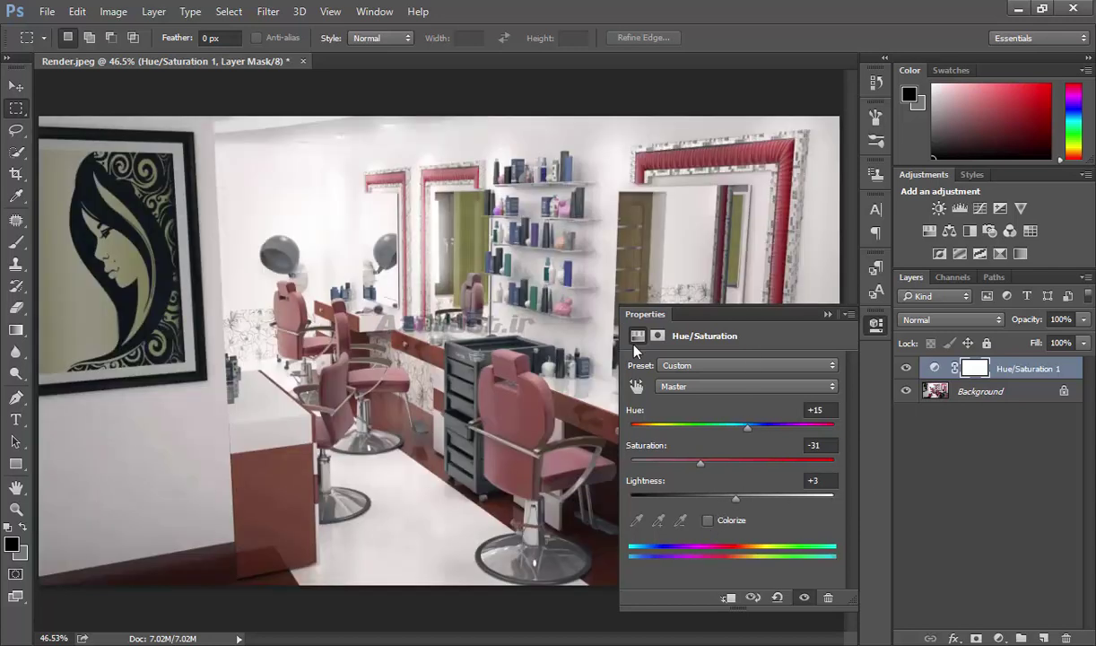
{"action": "left_click", "coordinate": [739, 520]}
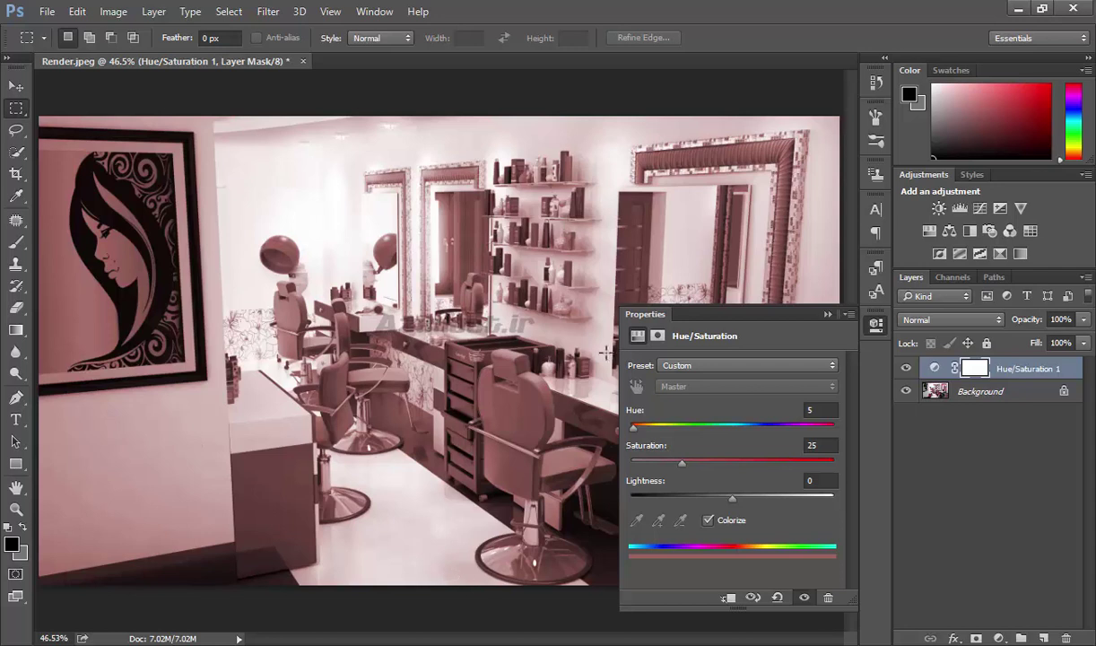
{"action": "left_click_drag", "start_coordinate": [635, 429], "coordinate": [827, 444]}
{"action": "left_click_drag", "start_coordinate": [756, 450], "coordinate": [641, 446]}
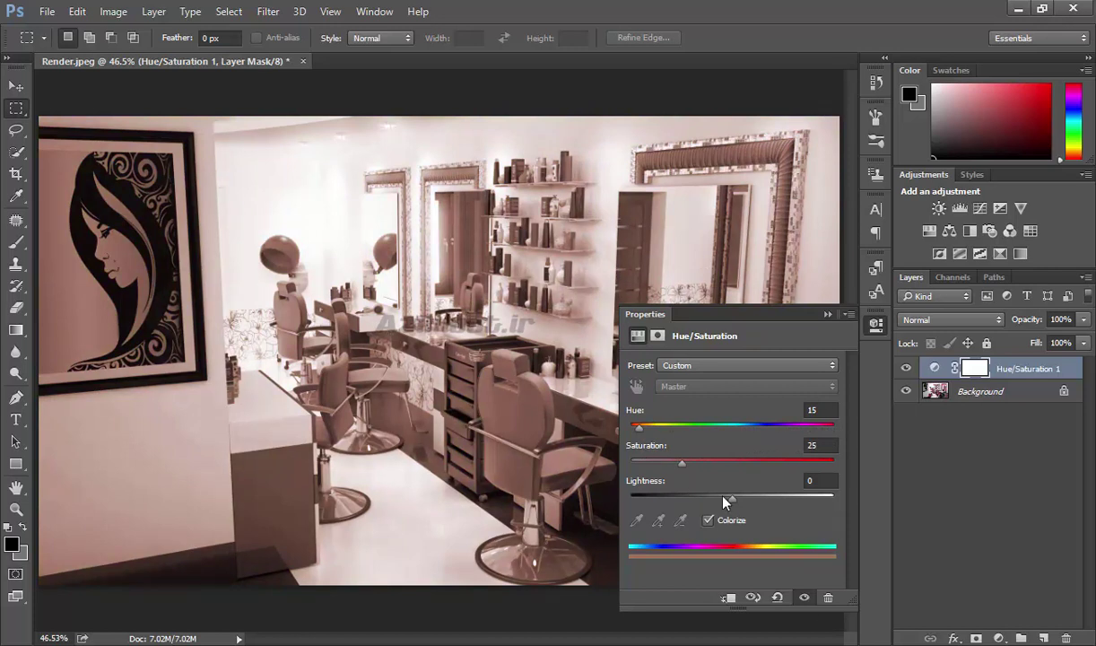
{"action": "left_click_drag", "start_coordinate": [732, 499], "coordinate": [722, 502]}
{"action": "left_click_drag", "start_coordinate": [691, 466], "coordinate": [732, 501]}
Step: Reset the adjustment, try Master Hue shifts of -150 and +87, then reset to defaults
{"action": "left_click", "coordinate": [777, 598]}
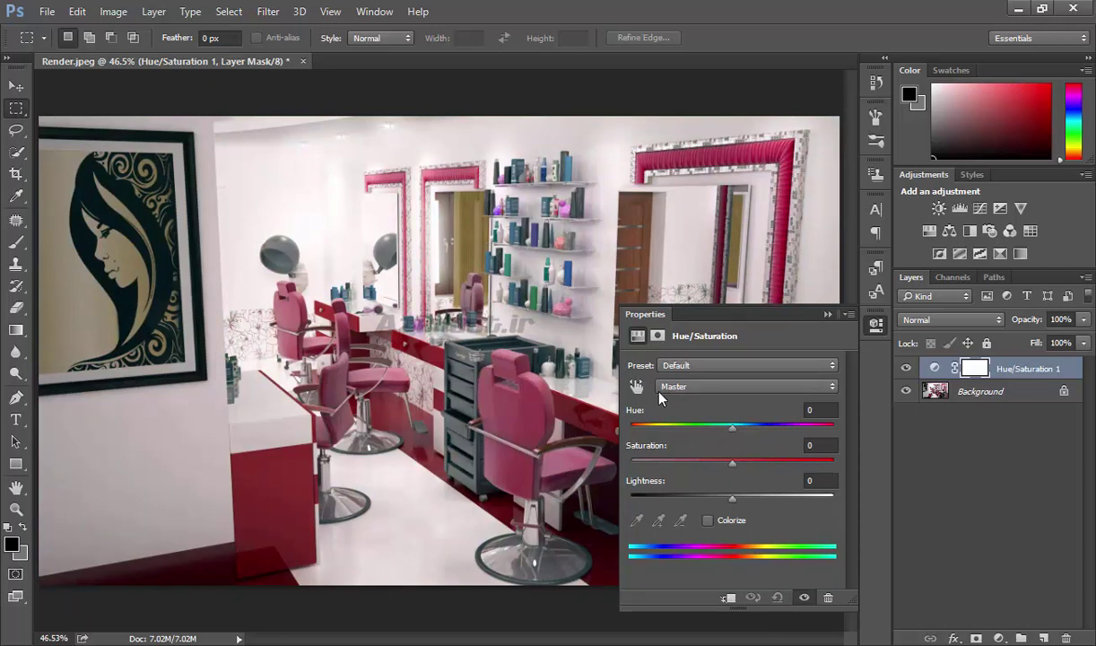
{"action": "left_click", "coordinate": [687, 389]}
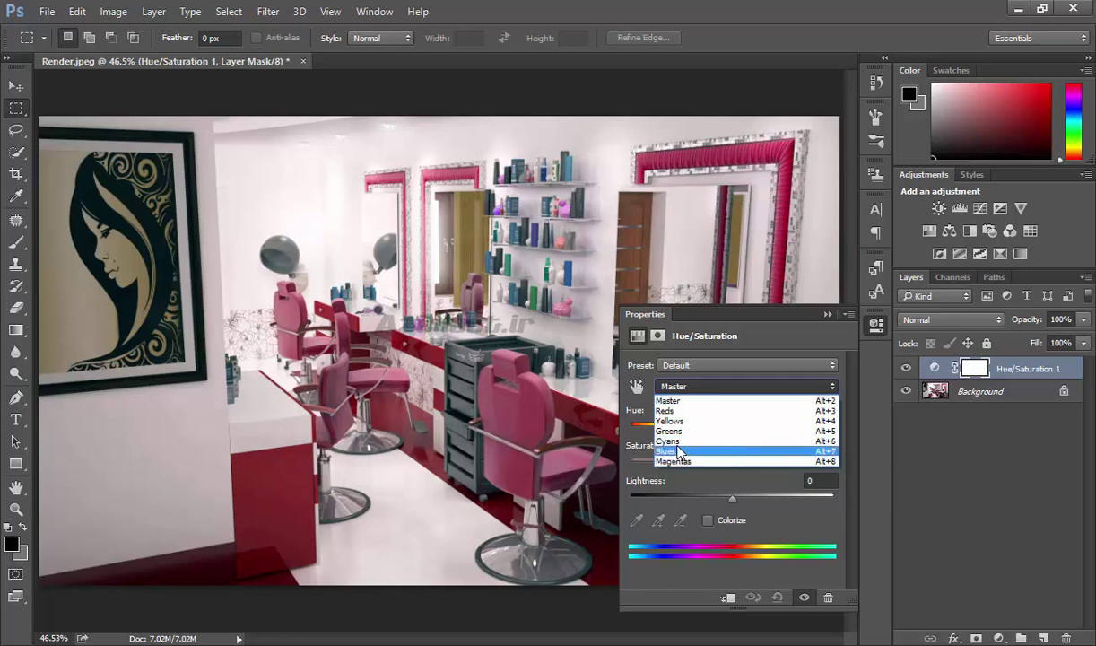
{"action": "left_click", "coordinate": [683, 388]}
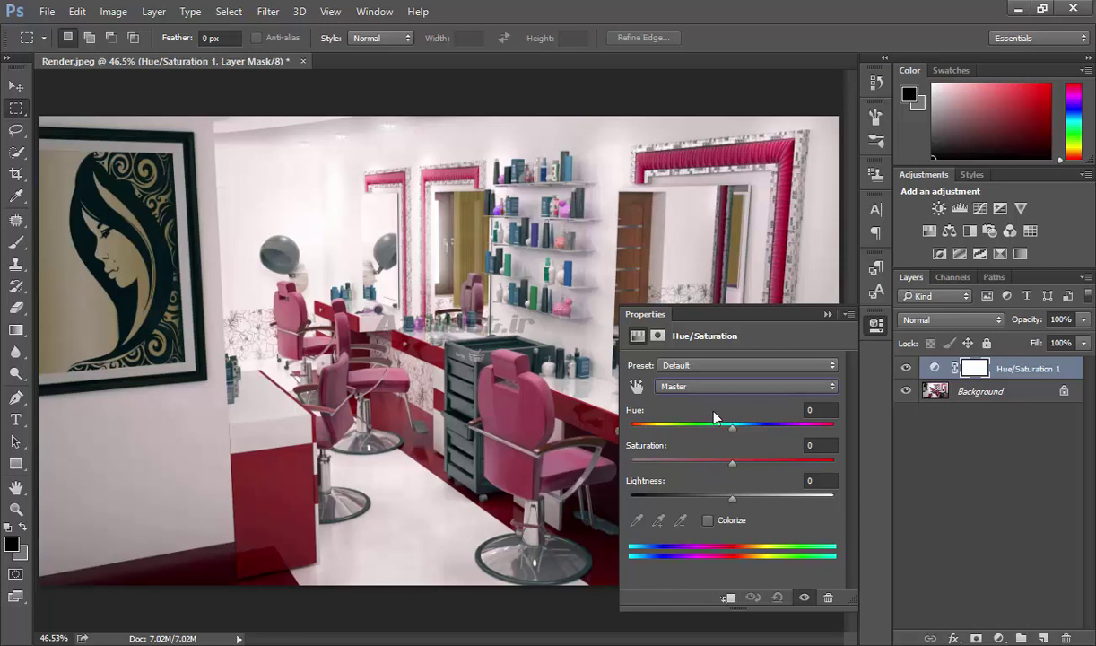
{"action": "left_click_drag", "start_coordinate": [733, 432], "coordinate": [642, 429]}
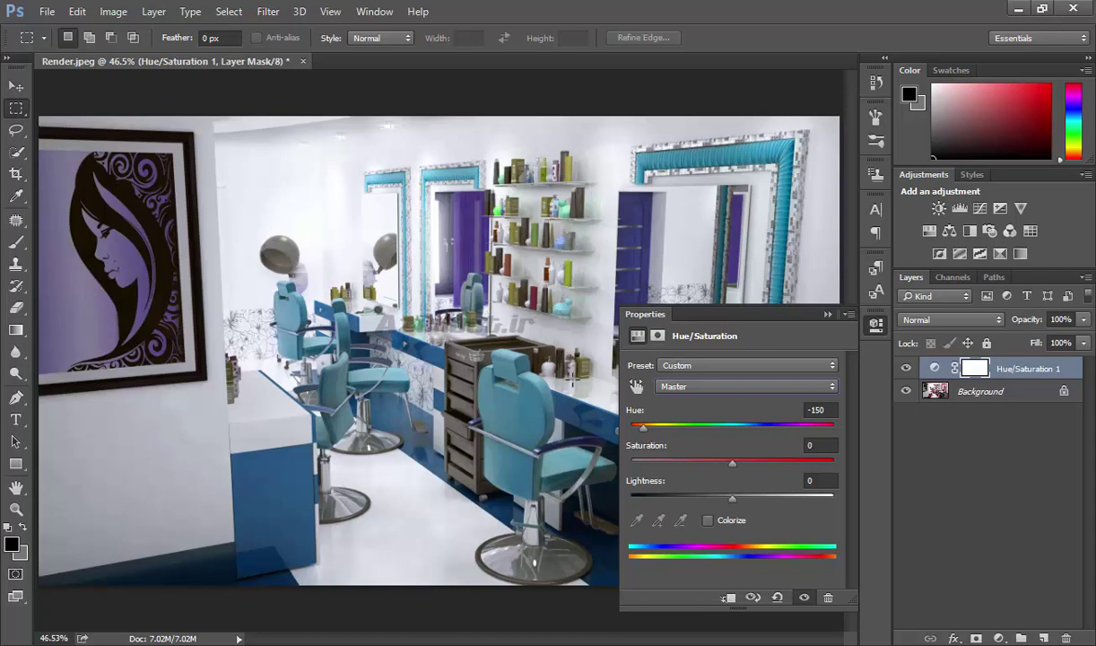
{"action": "left_click_drag", "start_coordinate": [649, 435], "coordinate": [795, 431]}
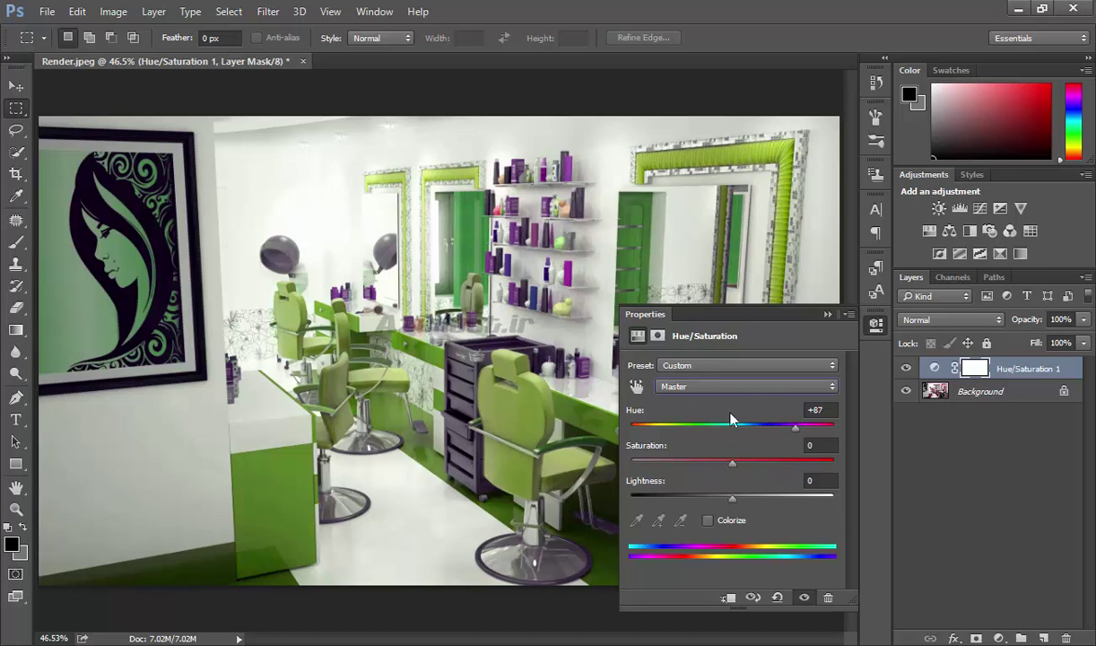
{"action": "left_click", "coordinate": [775, 594]}
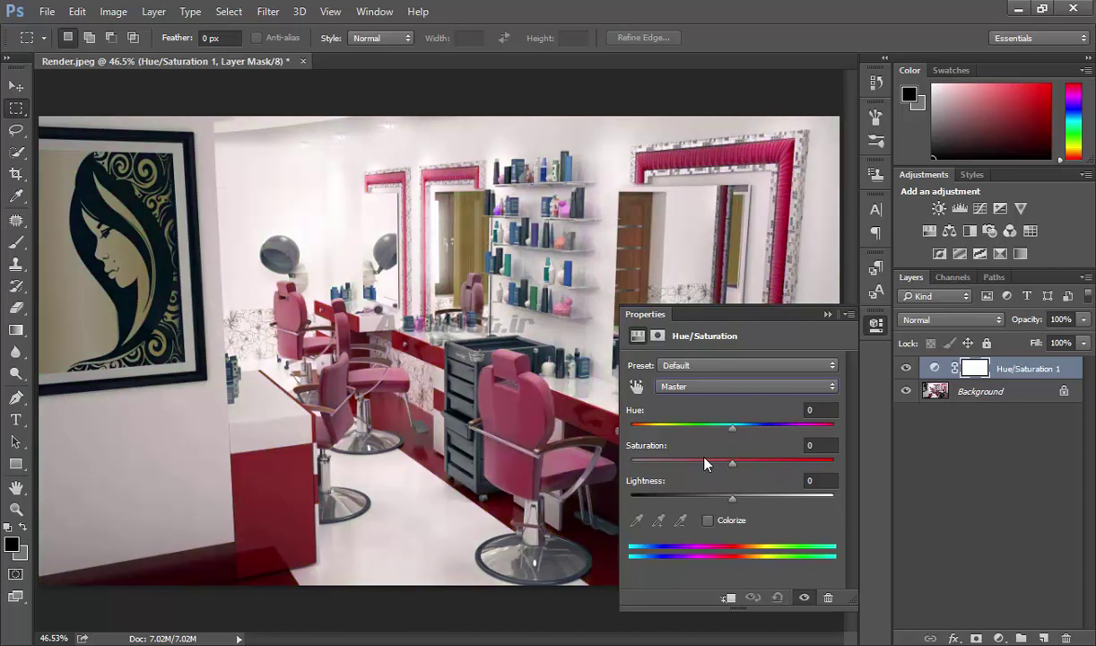
{"action": "left_click", "coordinate": [663, 387]}
{"action": "left_click", "coordinate": [668, 412]}
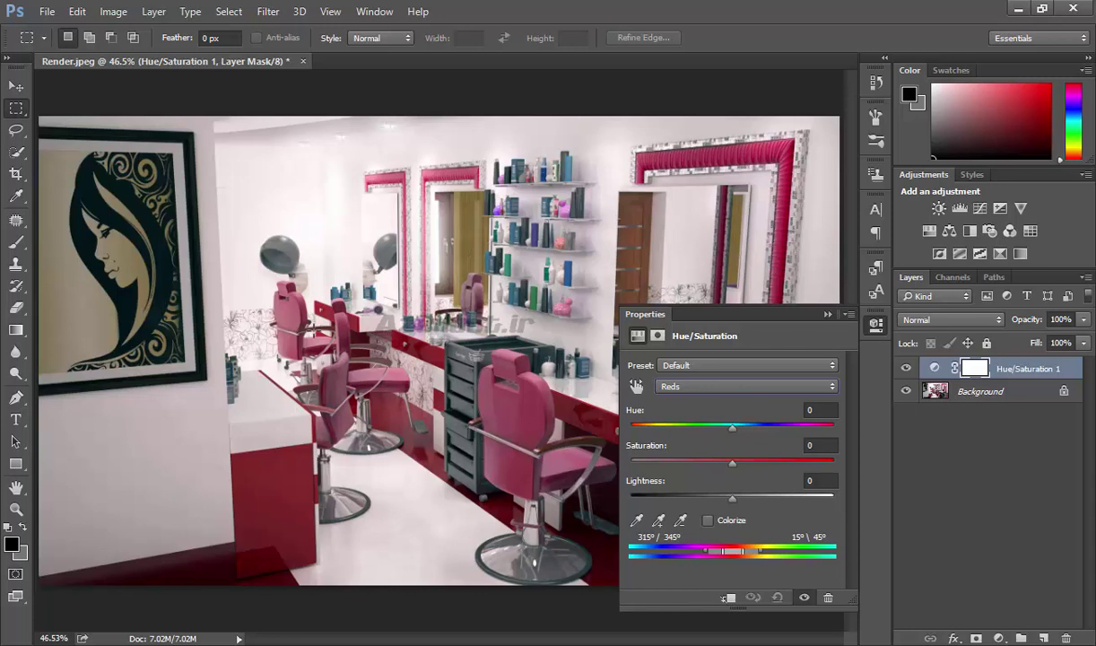
{"action": "mouse_move", "coordinate": [734, 429]}
{"action": "left_mouse_down"}
{"action": "mouse_move", "coordinate": [650, 429]}
{"action": "mouse_move", "coordinate": [814, 434]}
{"action": "mouse_move", "coordinate": [660, 440]}
{"action": "left_mouse_up"}
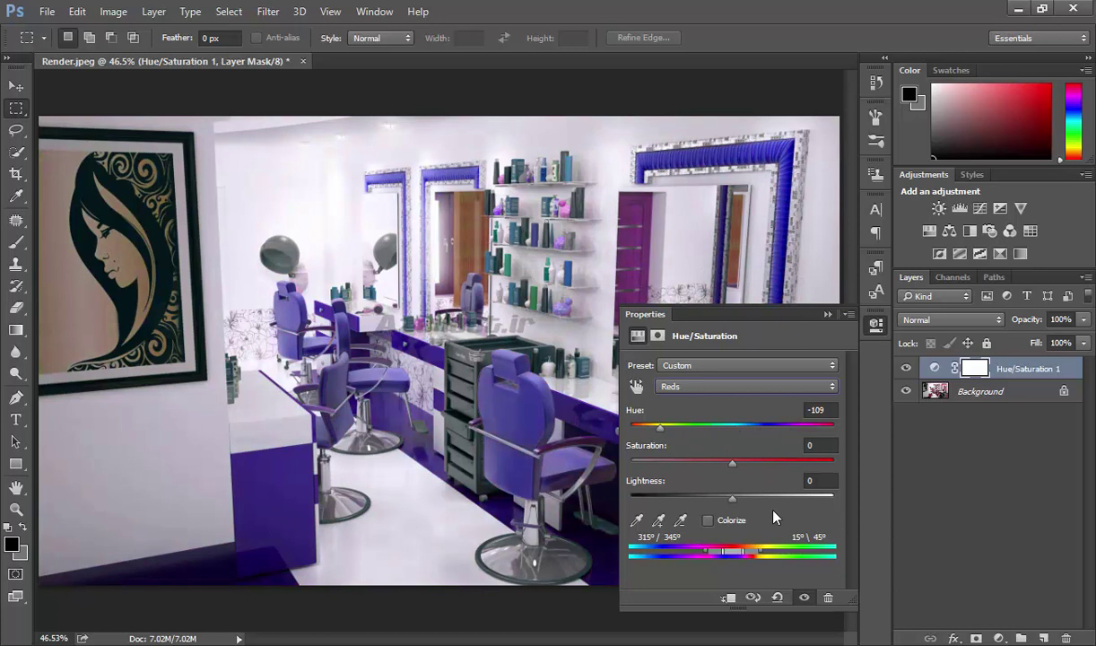
{"action": "left_click", "coordinate": [776, 597]}
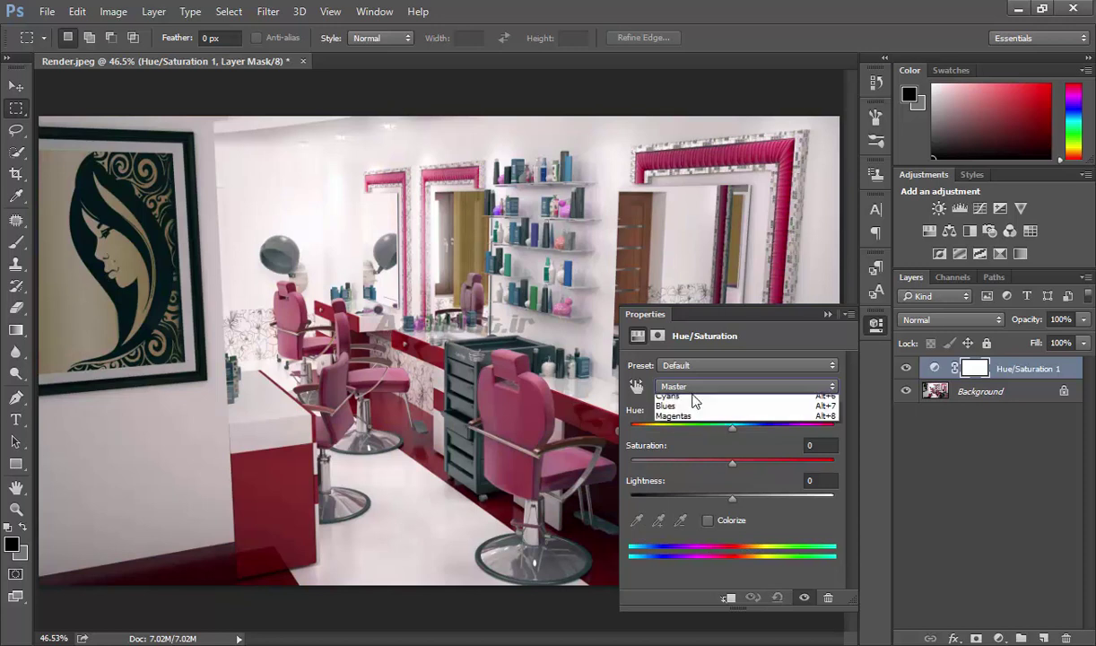
{"action": "left_click", "coordinate": [693, 391]}
Step: Target the Yellows range and sweep its Hue left and right, settling at -1
{"action": "left_click", "coordinate": [687, 419]}
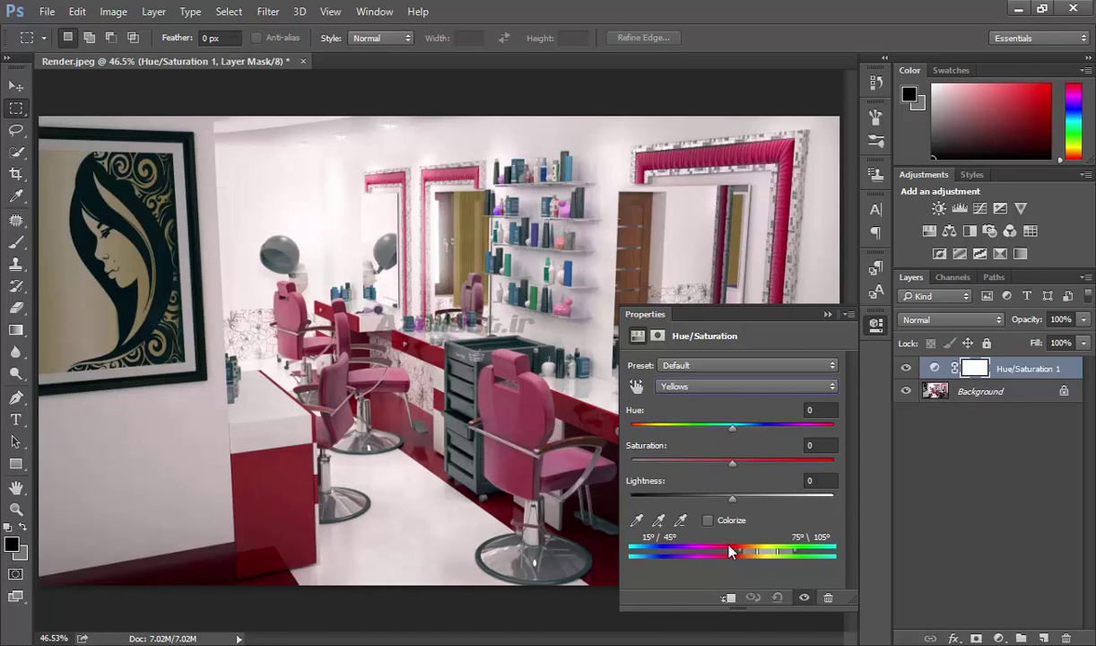
{"action": "left_click_drag", "start_coordinate": [734, 433], "coordinate": [640, 429]}
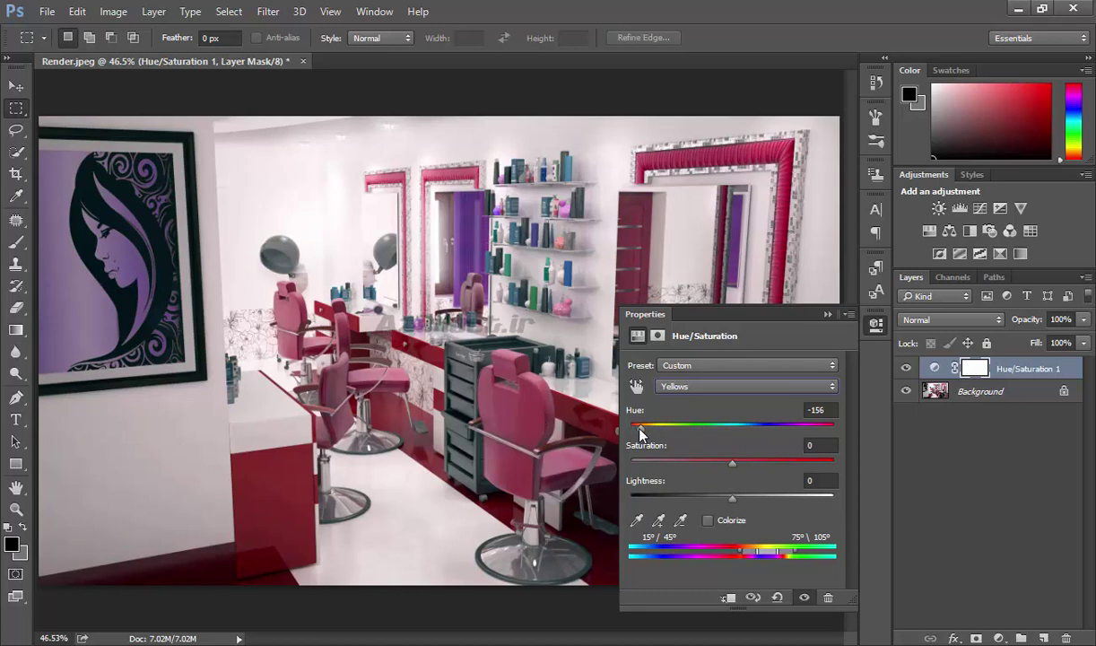
{"action": "left_click_drag", "start_coordinate": [639, 429], "coordinate": [827, 434]}
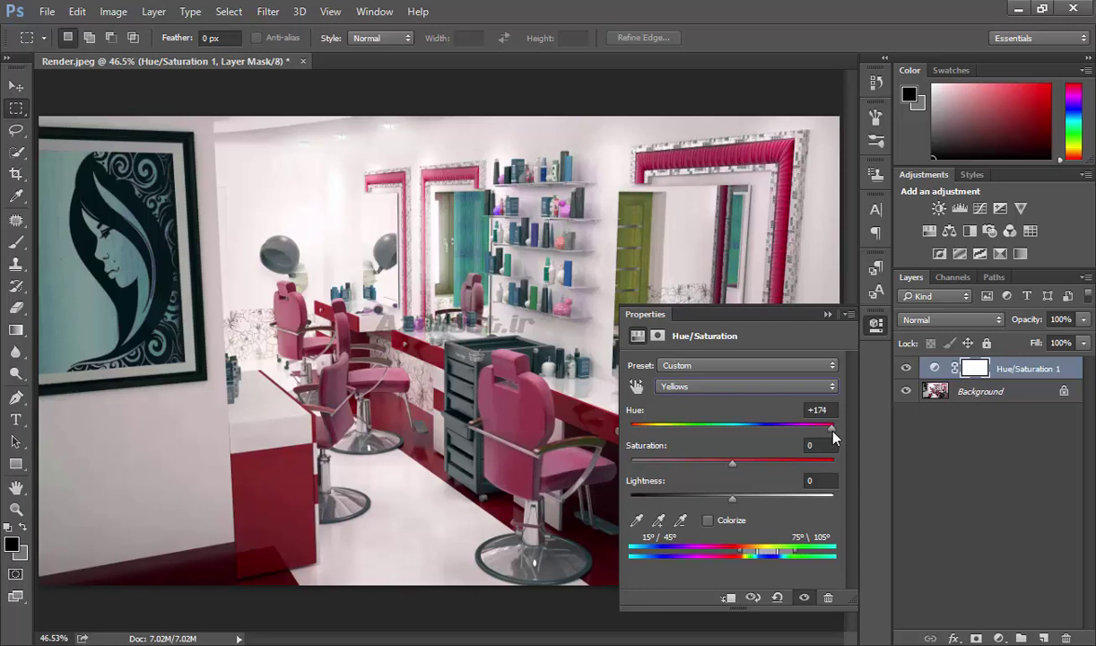
{"action": "left_click_drag", "start_coordinate": [833, 431], "coordinate": [732, 432]}
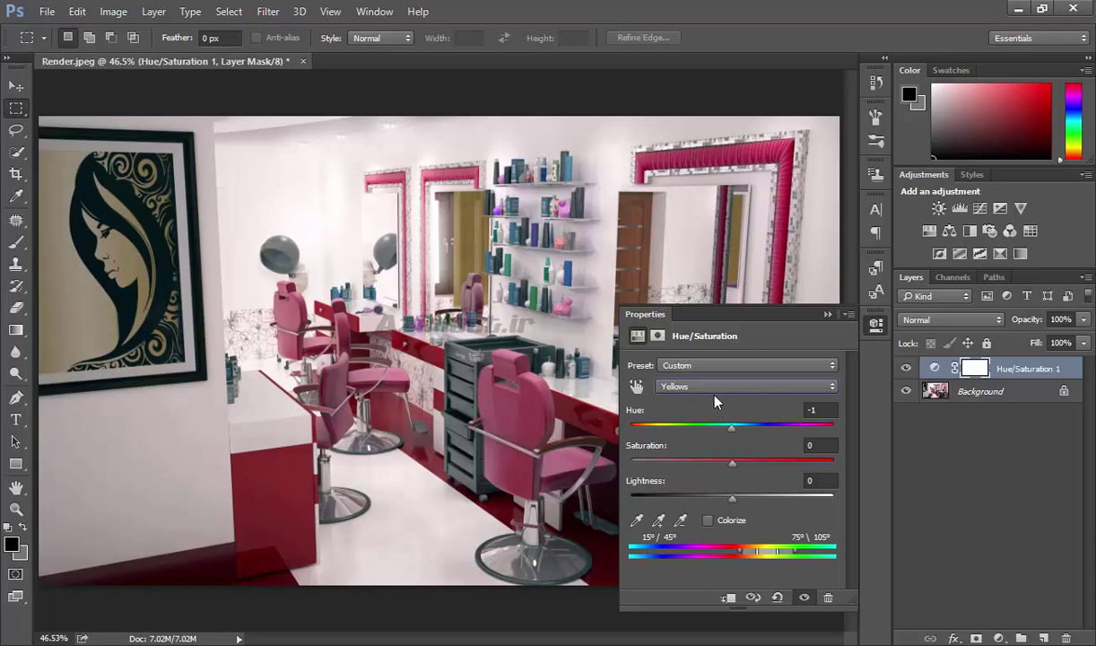
{"action": "left_click", "coordinate": [682, 385]}
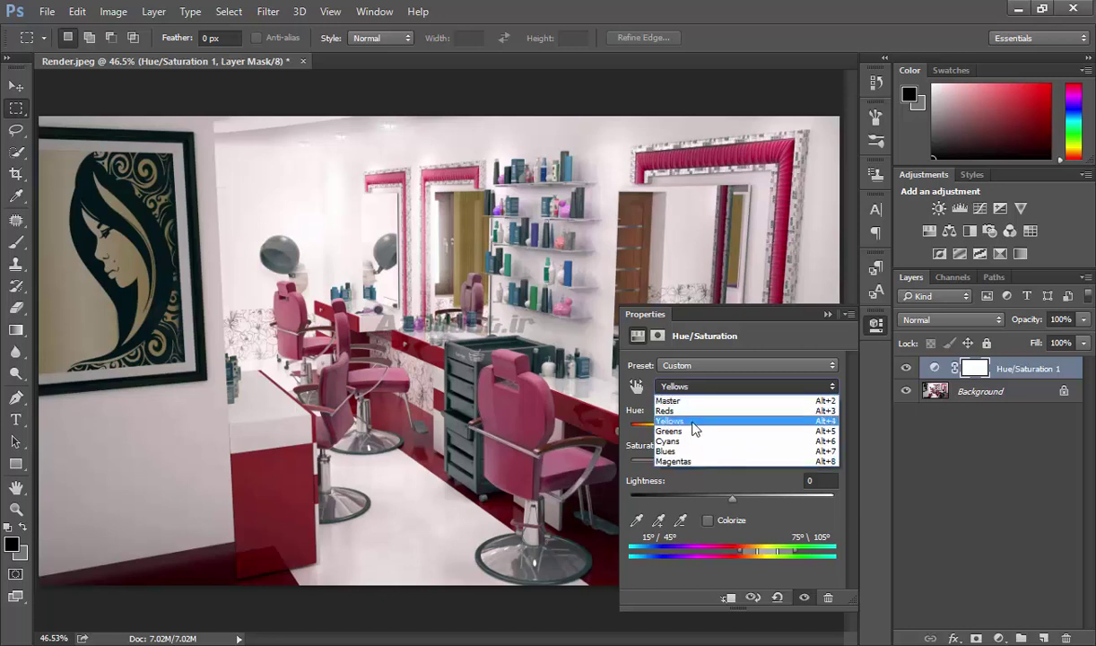
{"action": "left_click", "coordinate": [644, 378]}
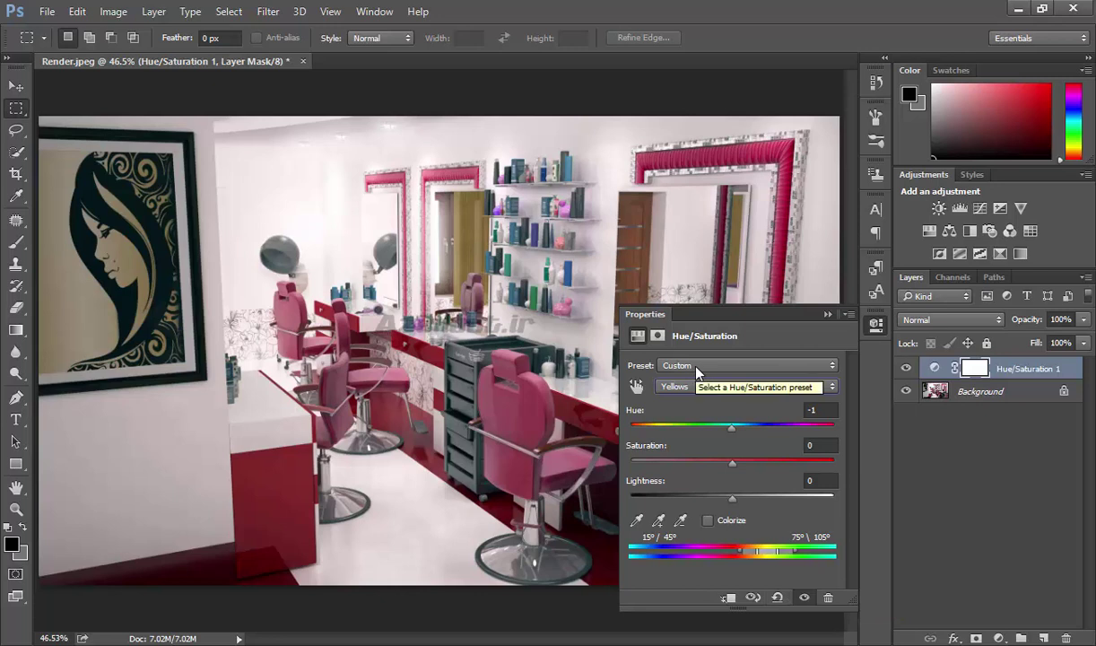
Step: Sample a red chair with the targeted adjustment tool, setting Reds to Hue -40, Saturation -14
{"action": "left_click", "coordinate": [636, 386]}
{"action": "mouse_move", "coordinate": [492, 396]}
{"action": "left_mouse_down"}
{"action": "mouse_move", "coordinate": [533, 414]}
{"action": "mouse_move", "coordinate": [491, 401]}
{"action": "left_mouse_up"}
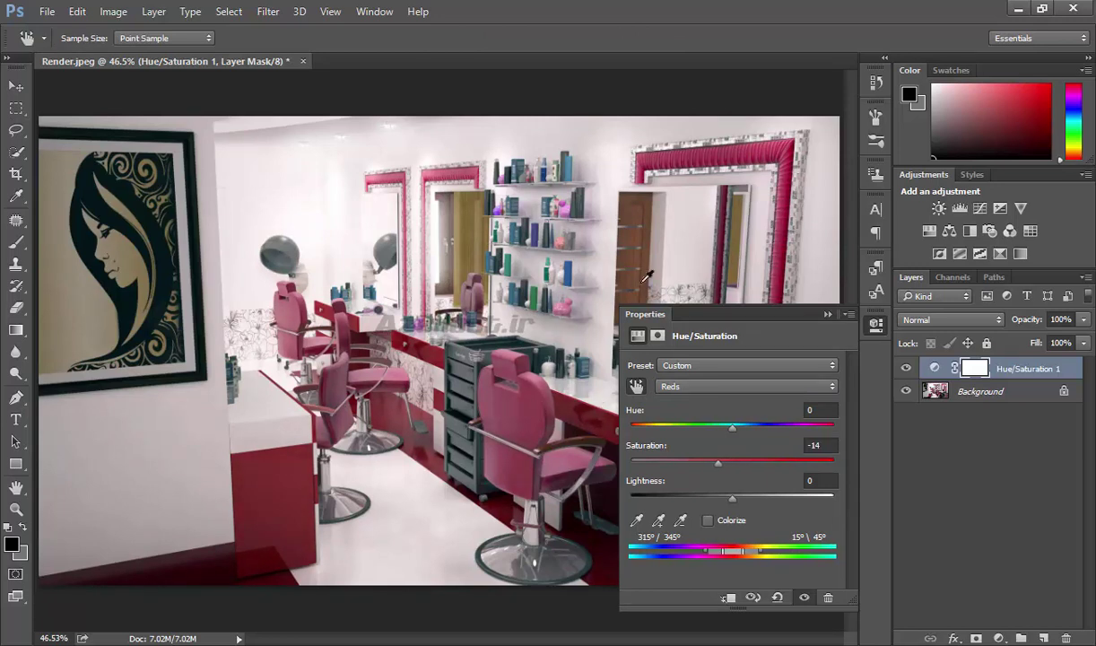
{"action": "left_click", "coordinate": [520, 409]}
{"action": "left_click", "coordinate": [505, 392]}
{"action": "type", "text": "-40"}
{"action": "key", "text": "Return"}
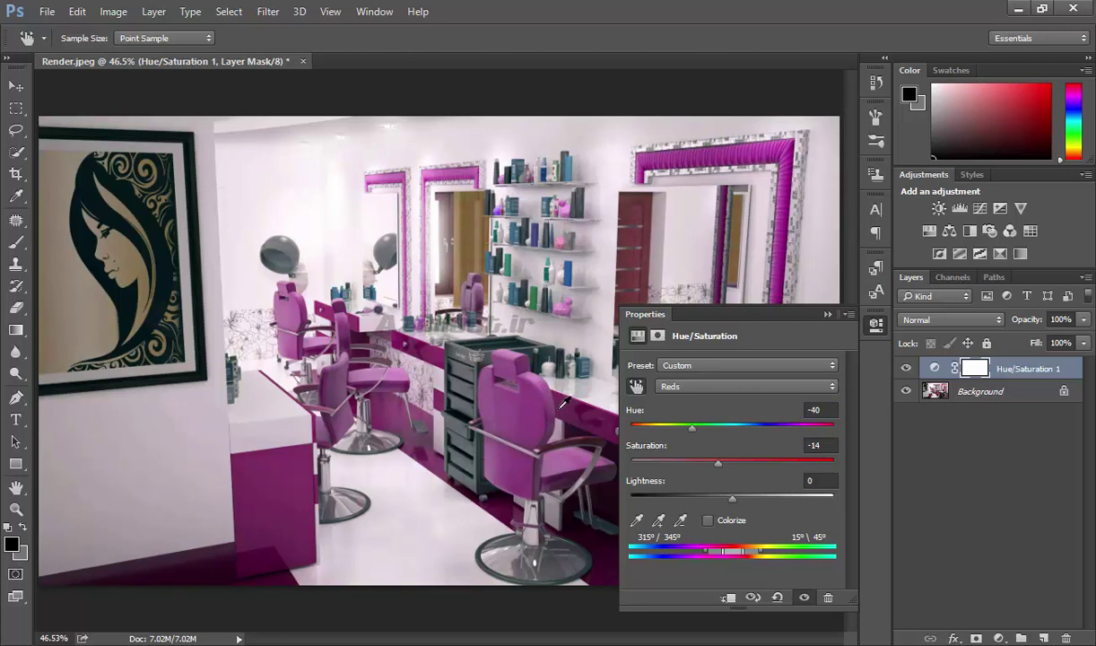
{"action": "mouse_move", "coordinate": [503, 397]}
{"action": "left_mouse_down"}
{"action": "mouse_move", "coordinate": [487, 410]}
{"action": "mouse_move", "coordinate": [519, 396]}
{"action": "left_mouse_up"}
Step: Reset the adjustment, try a Master Hue shift to -17, then reset again
{"action": "left_click", "coordinate": [776, 596]}
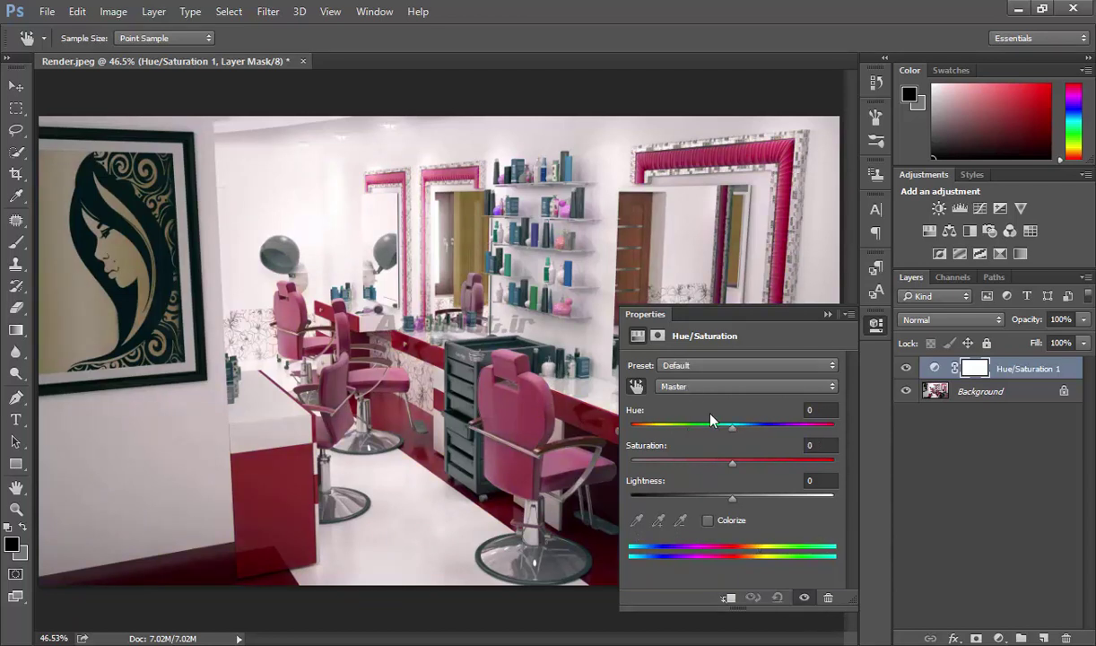
{"action": "left_click_drag", "start_coordinate": [733, 429], "coordinate": [715, 428]}
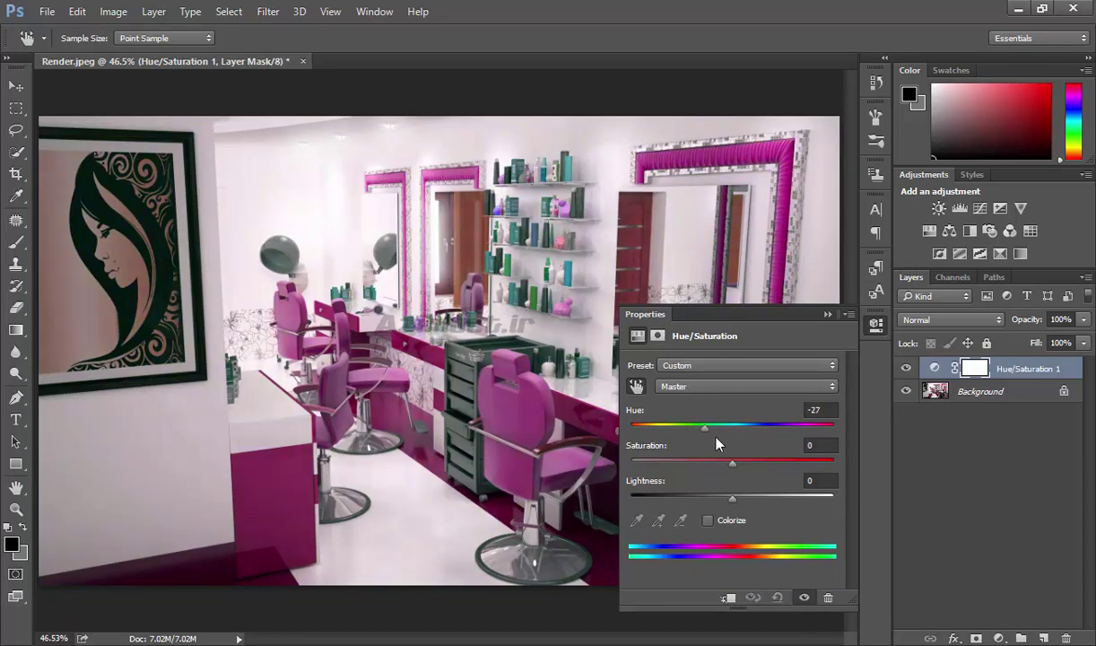
{"action": "left_click", "coordinate": [777, 598]}
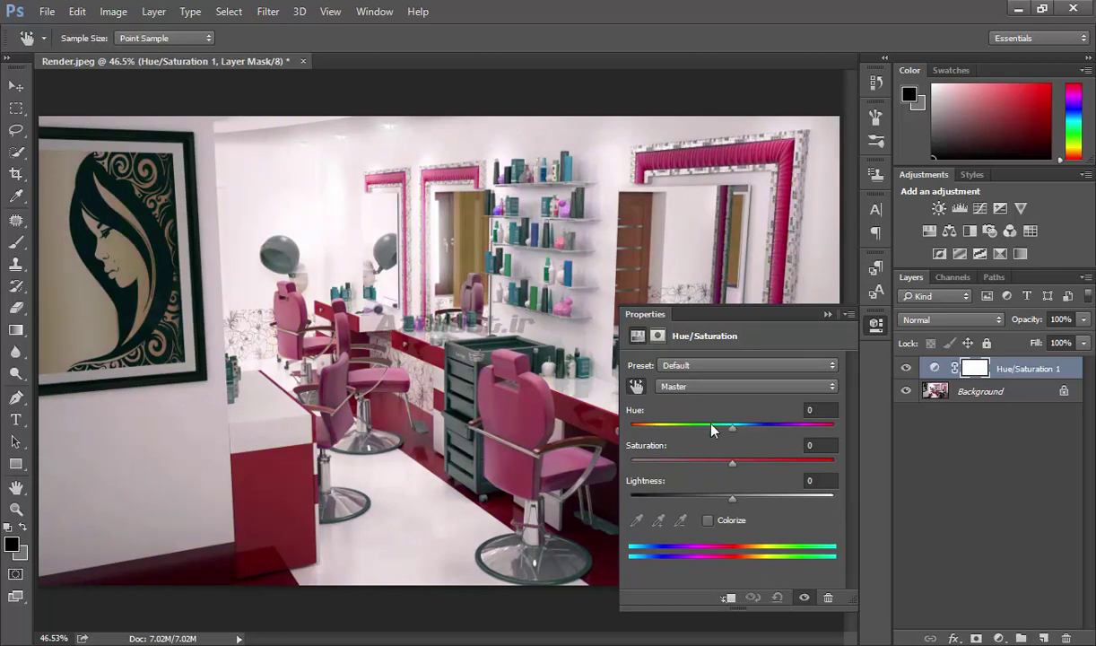